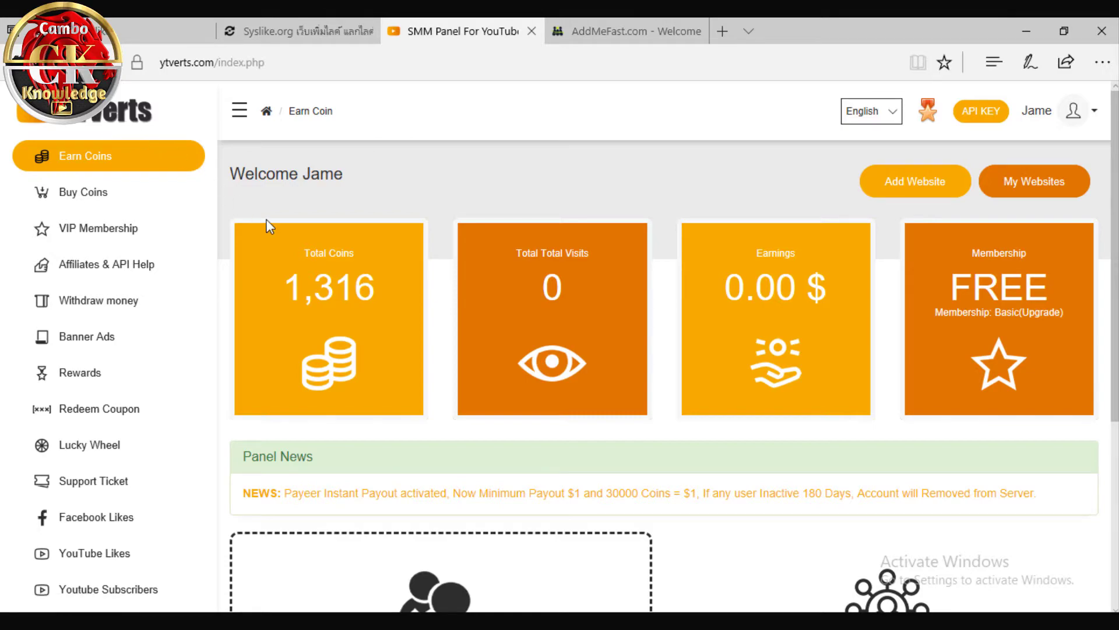
# Look over the AddMeFast welcome page, then return to the EzyLike dashboard in Edge
pyautogui.scroll(4, 265, 218)
pyautogui.click(586, 31)
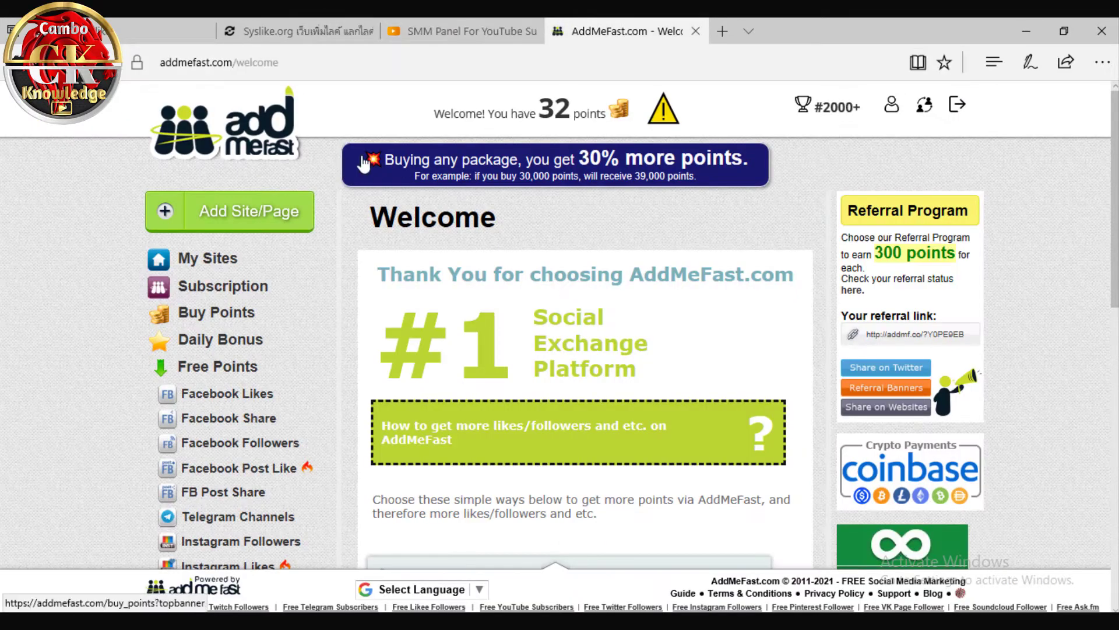
pyautogui.scroll(-4, 465, 219)
pyautogui.scroll(4, 317, 248)
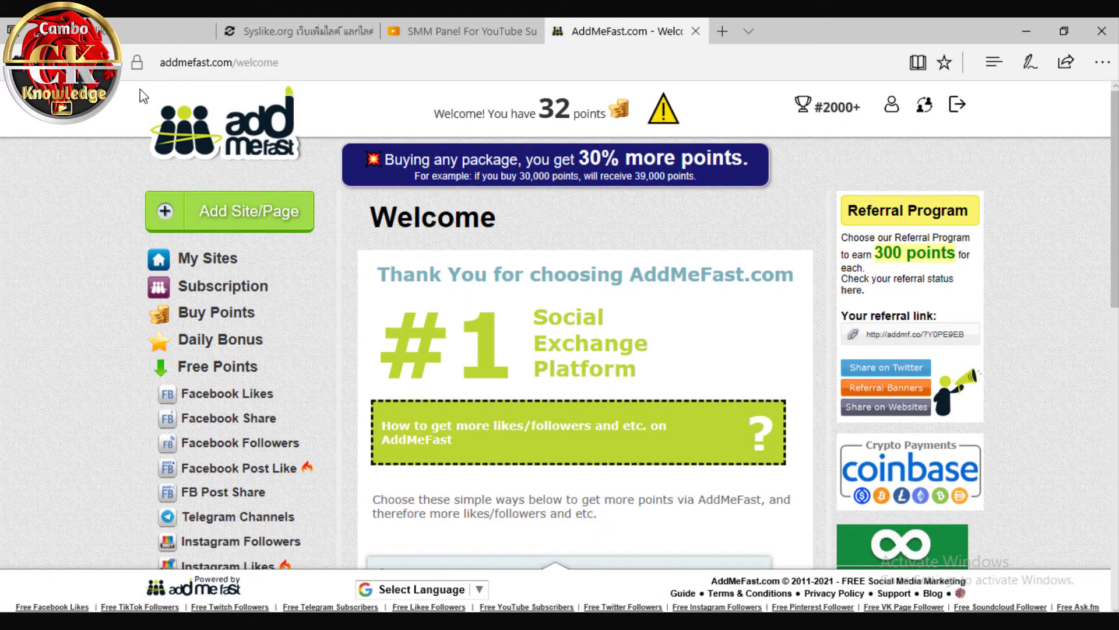
pyautogui.click(157, 31)
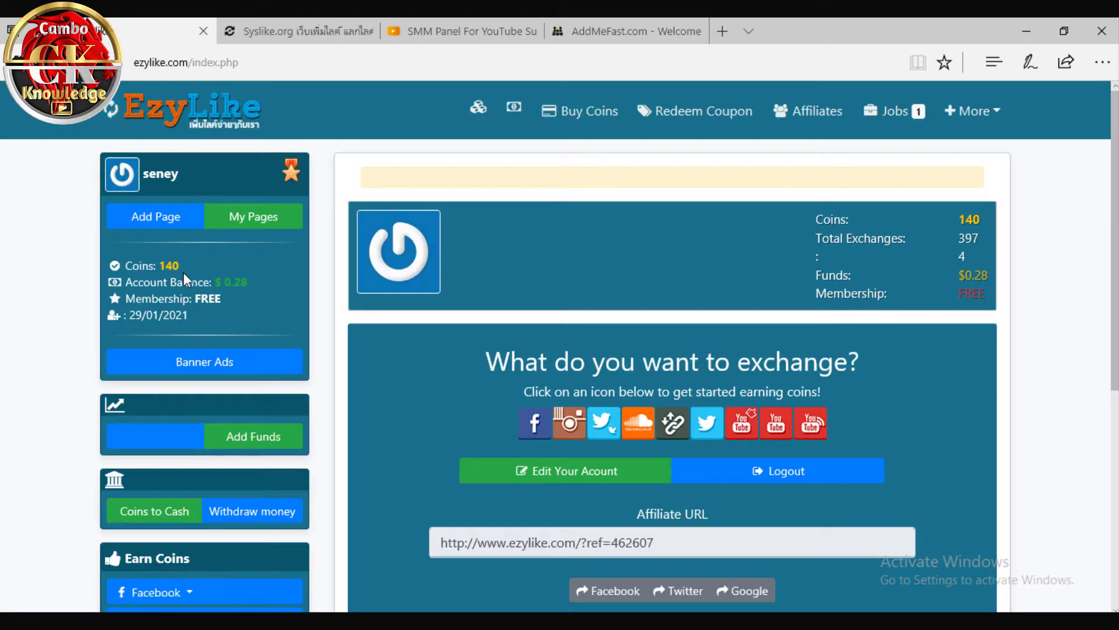
# Minimize Edge and launch Google Chrome from its desktop shortcut
pyautogui.scroll(-3, 314, 280)
pyautogui.scroll(3, 327, 292)
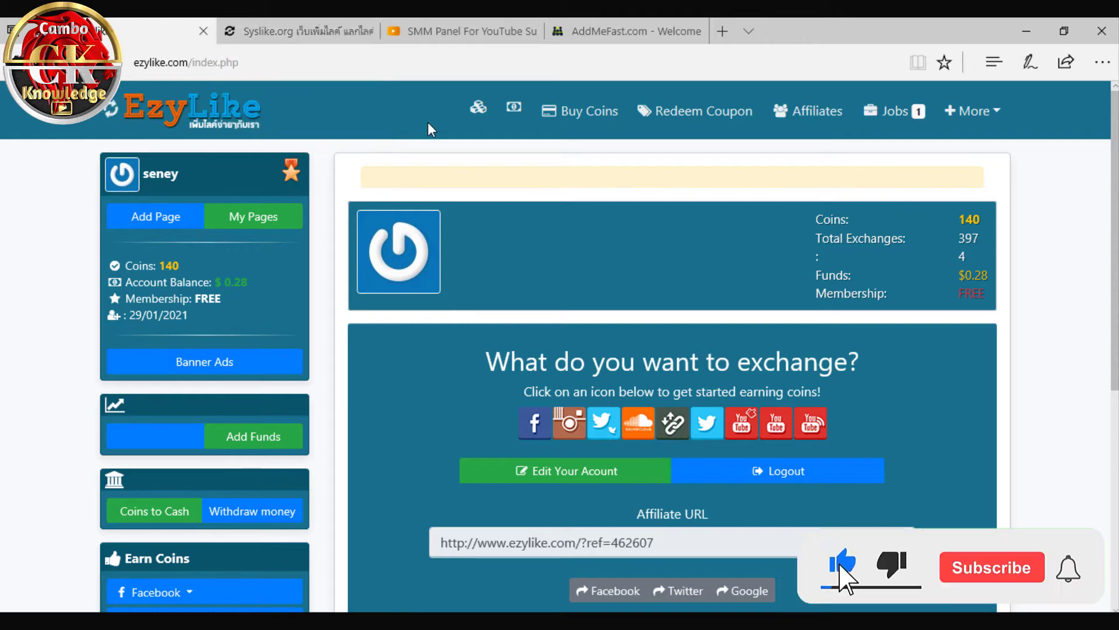
pyautogui.click(1026, 31)
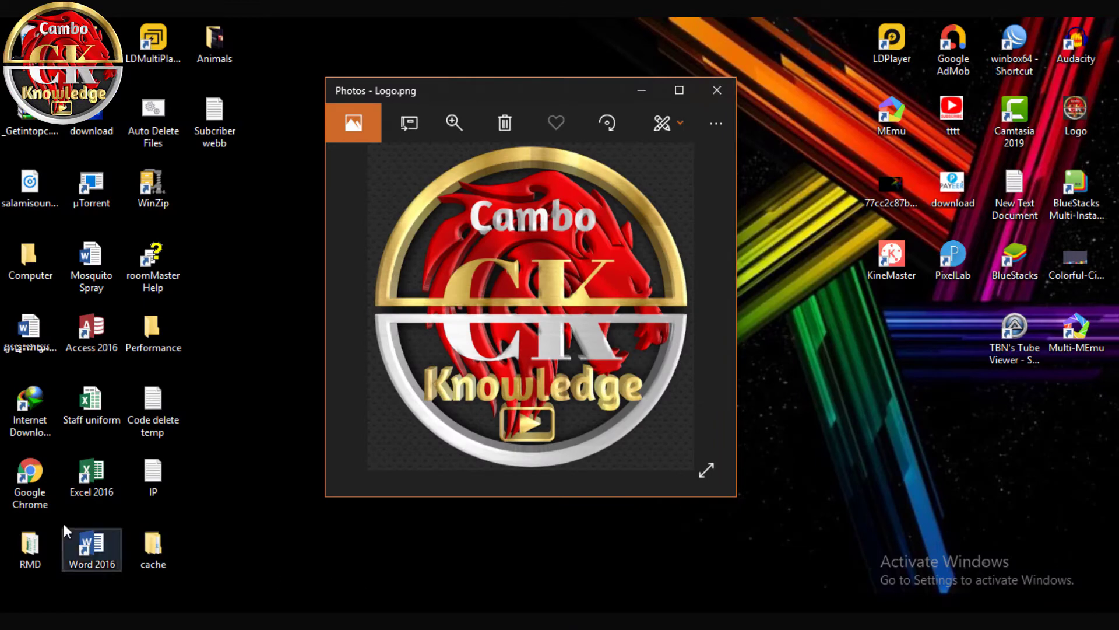
pyautogui.doubleClick(33, 490)
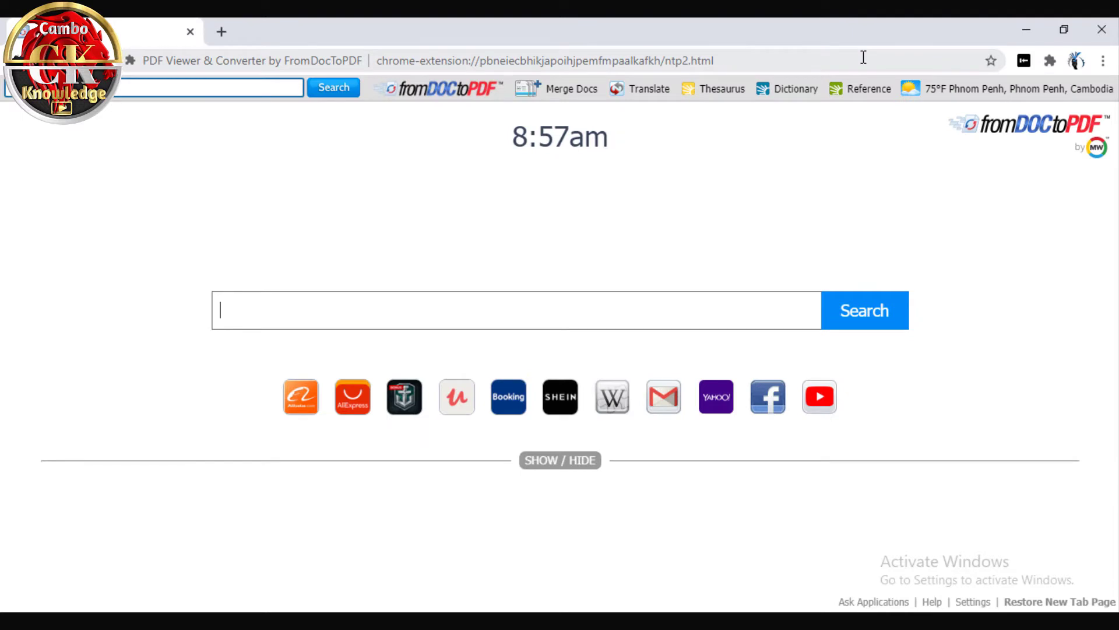
# Go to google.com and search for 'Ezylike.com'
pyautogui.click(863, 57)
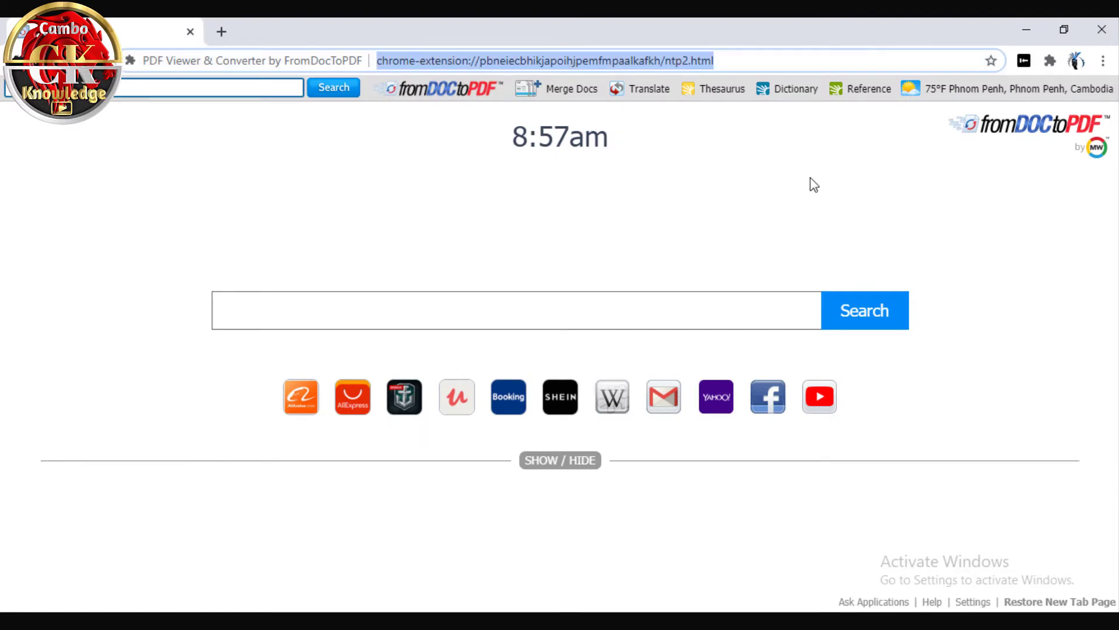
pyautogui.write('google.com')
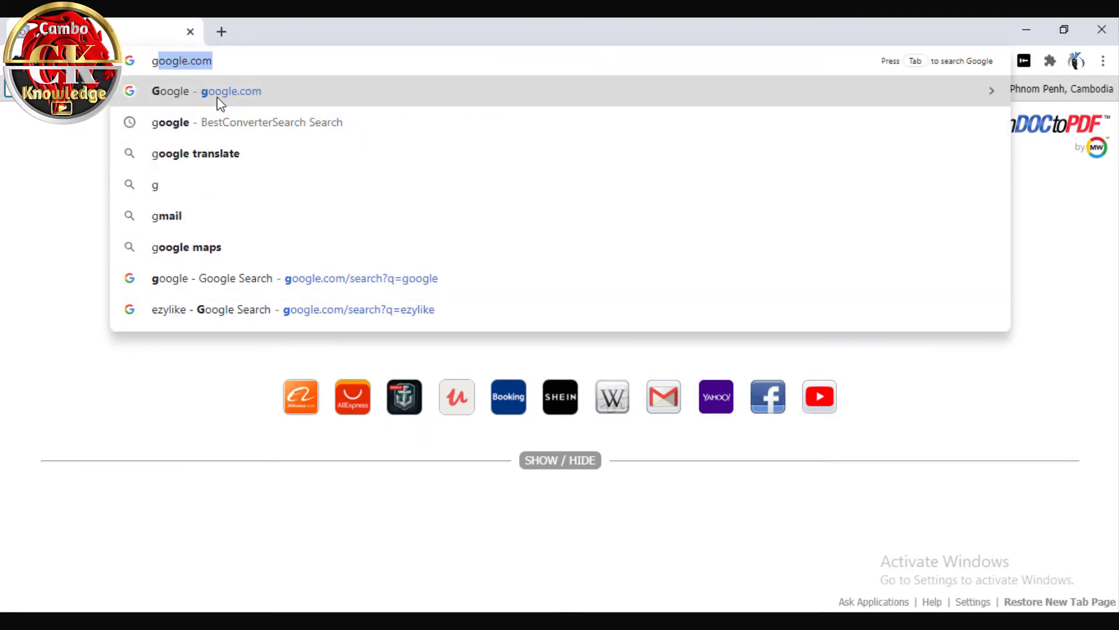
pyautogui.click(218, 99)
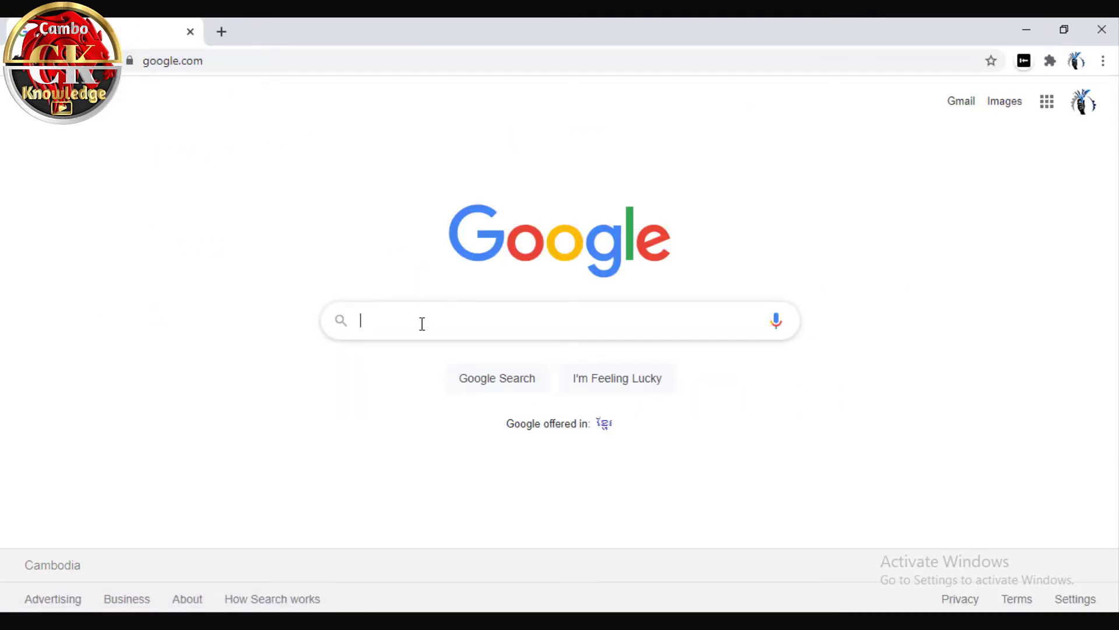
pyautogui.click(423, 323)
pyautogui.write('Ez')
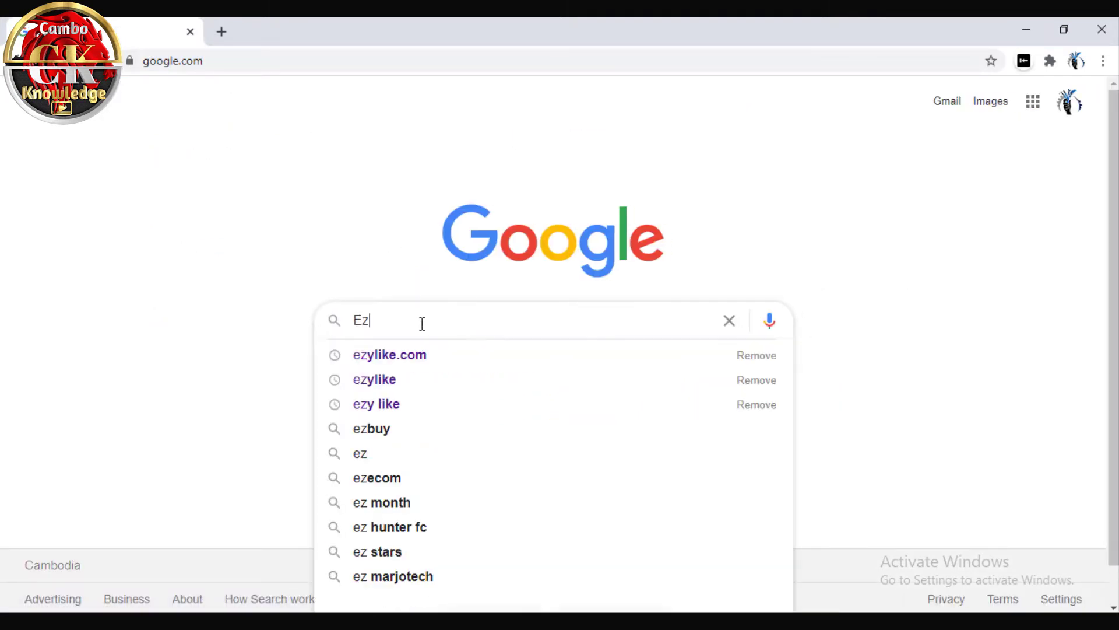
pyautogui.write('ylike.')
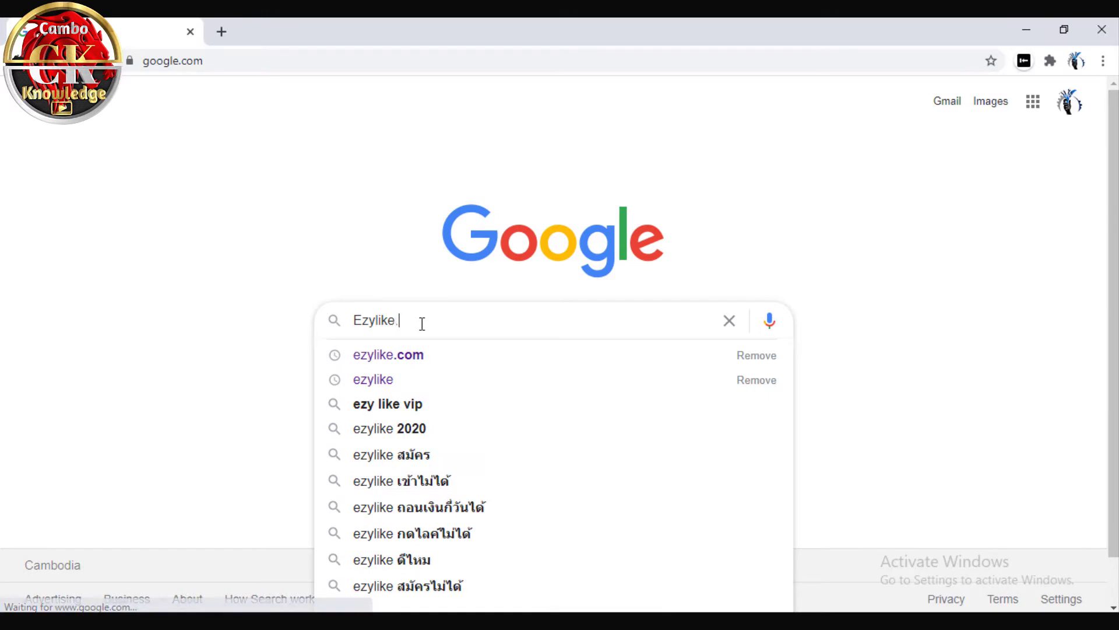
pyautogui.write('com')
pyautogui.press('Return')
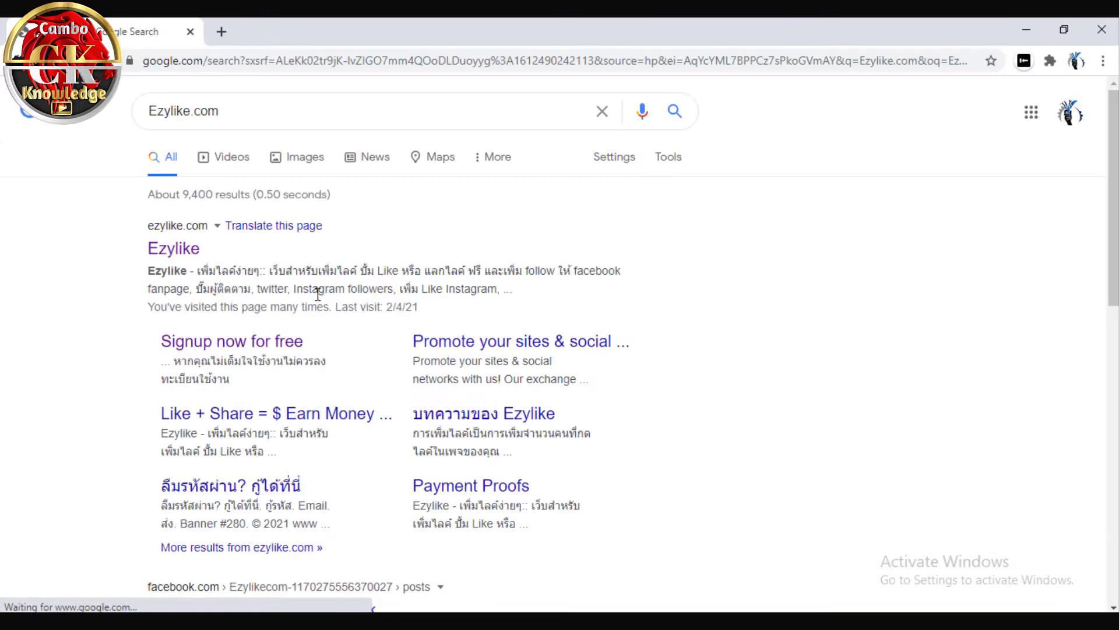
# Open the EzyLike result and browse its home page, leaving the language unchanged
pyautogui.moveTo(145, 225); pyautogui.dragTo(194, 225)
pyautogui.click(204, 244)
pyautogui.click(180, 249)
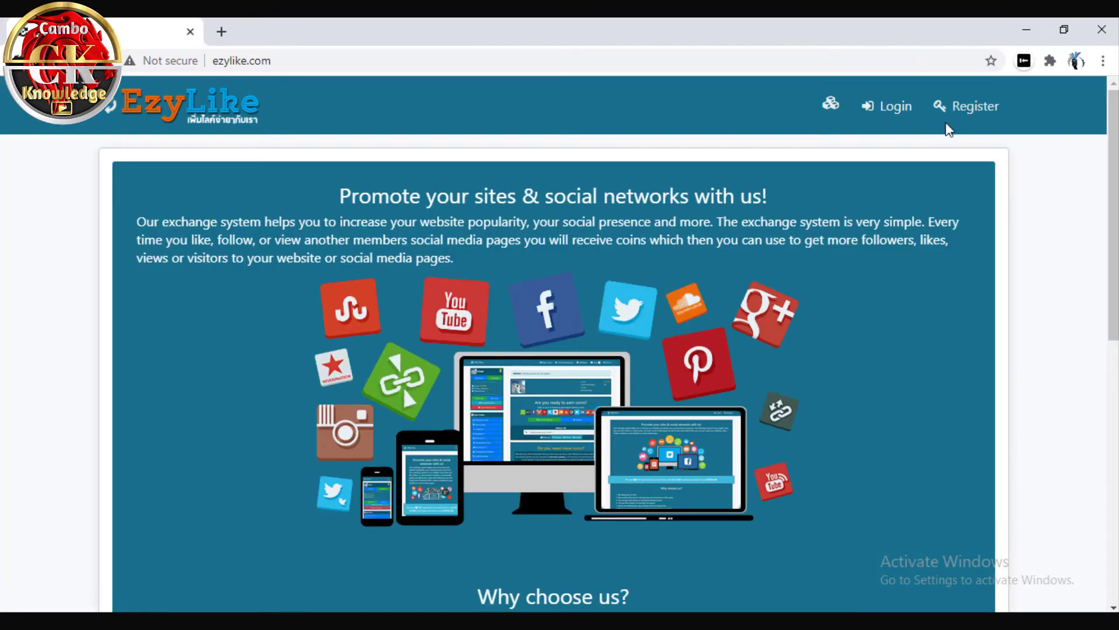
pyautogui.scroll(-10, 962, 379)
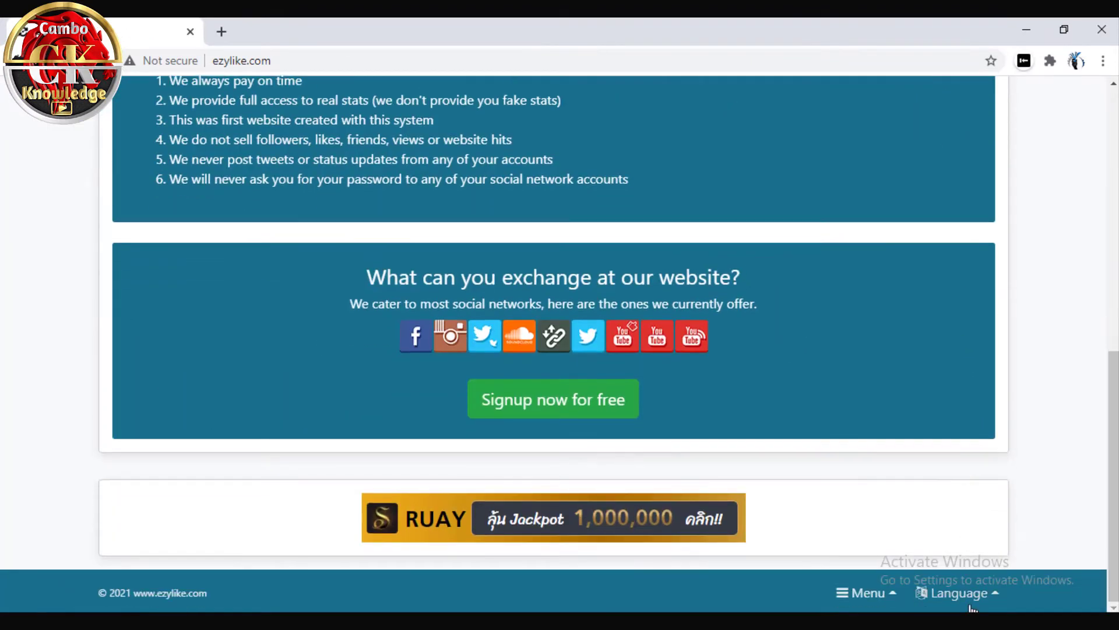
pyautogui.click(986, 603)
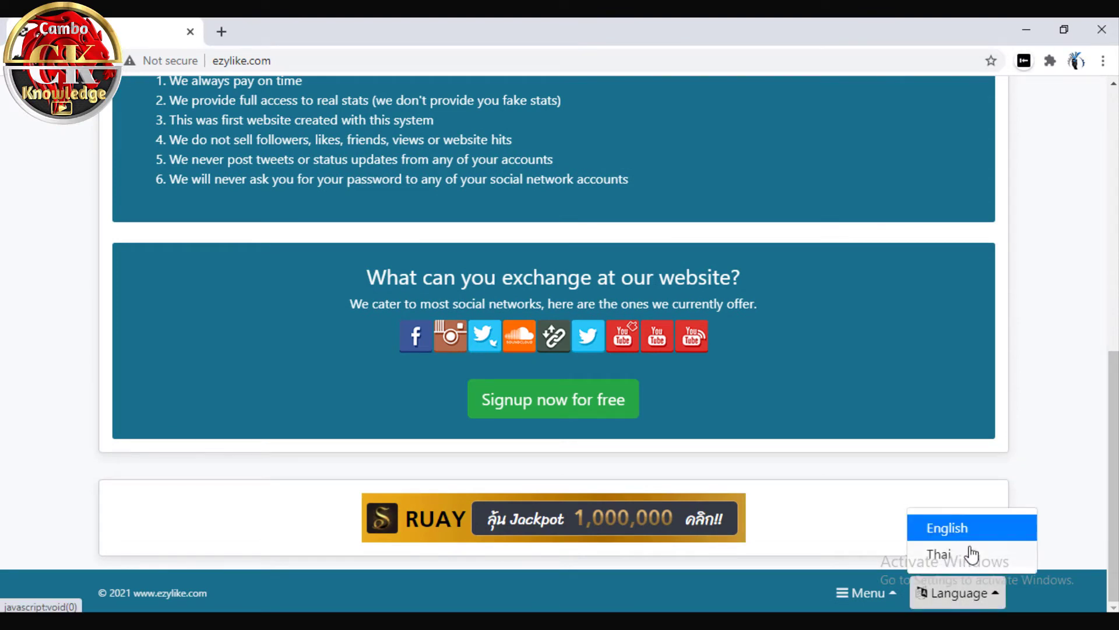
pyautogui.click(1048, 438)
pyautogui.scroll(10, 1045, 437)
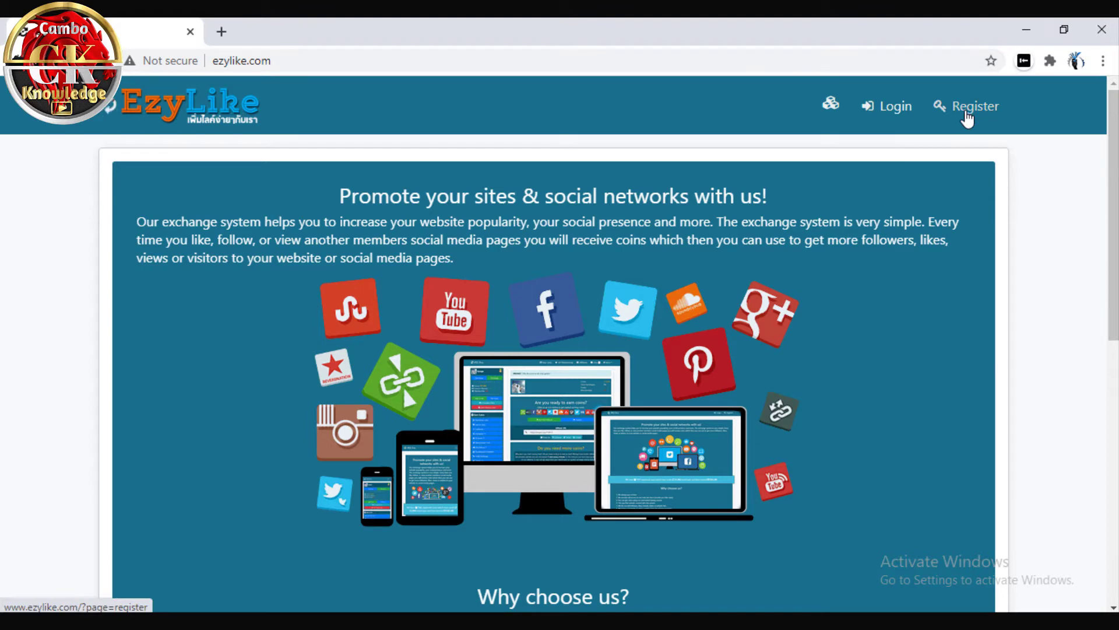
# On the Register form, enter username 'Tast' and the saved email in both email fields
pyautogui.click(966, 114)
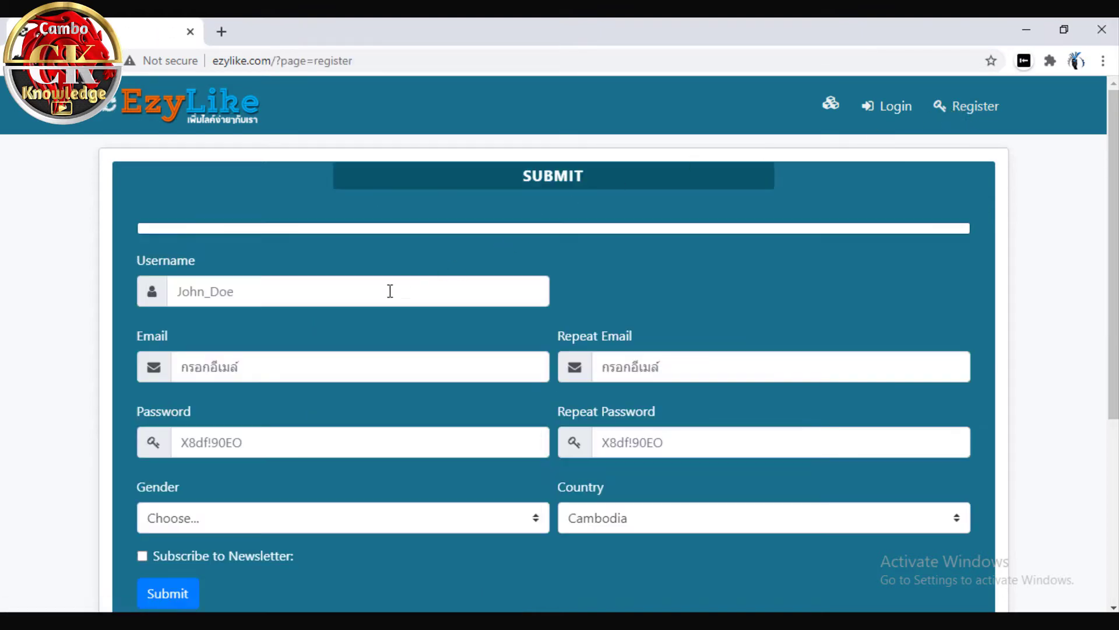
pyautogui.click(321, 294)
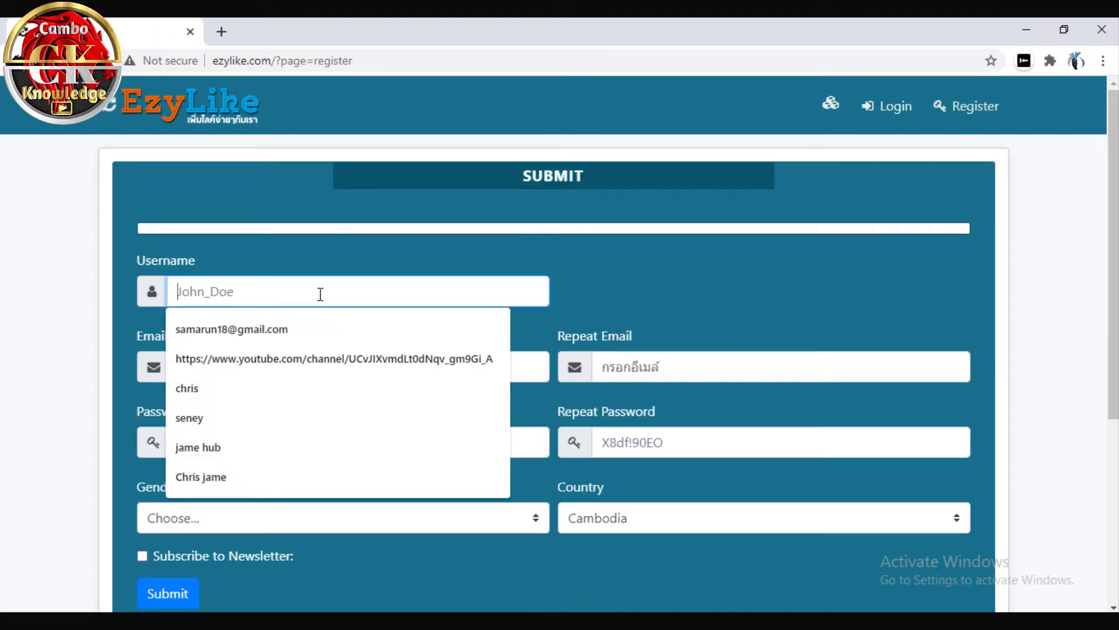
pyautogui.write('T')
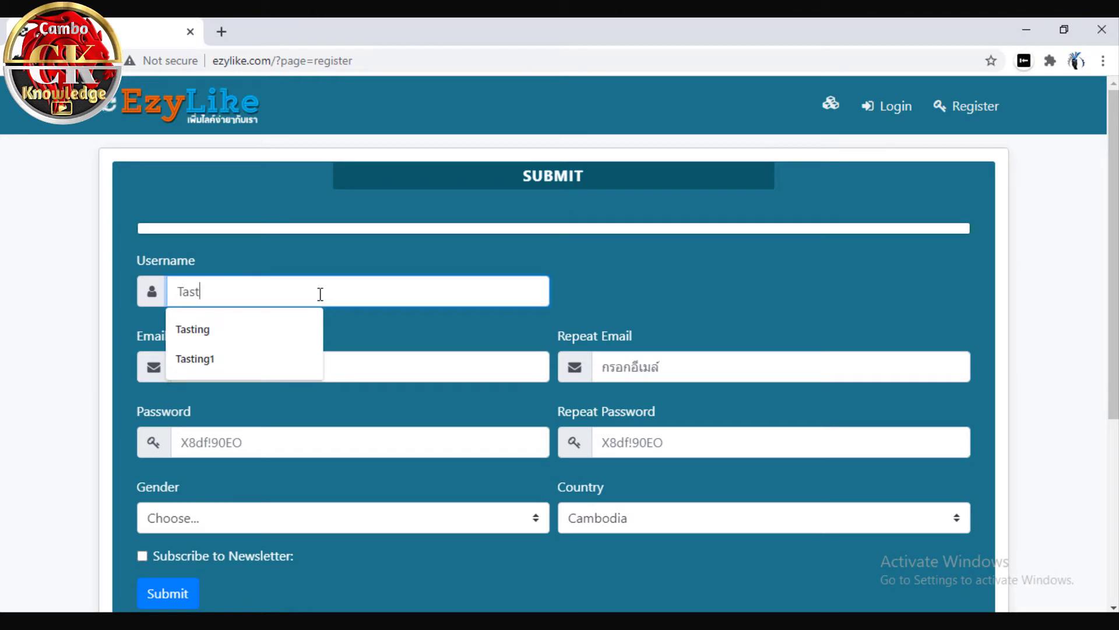
pyautogui.write('ast')
pyautogui.click(376, 345)
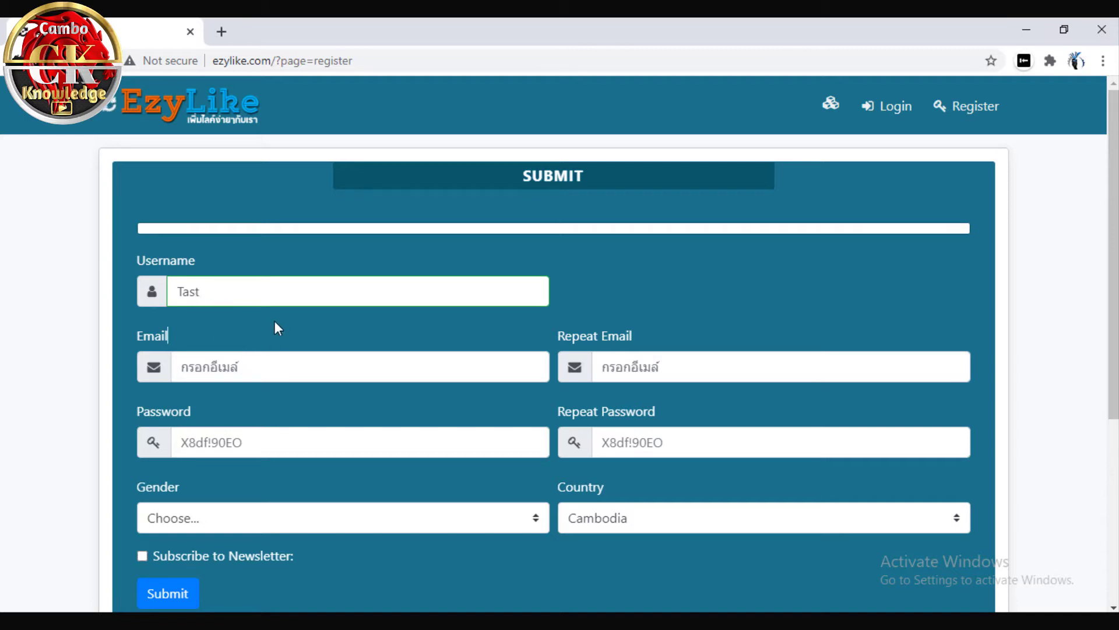
pyautogui.click(278, 369)
pyautogui.click(255, 435)
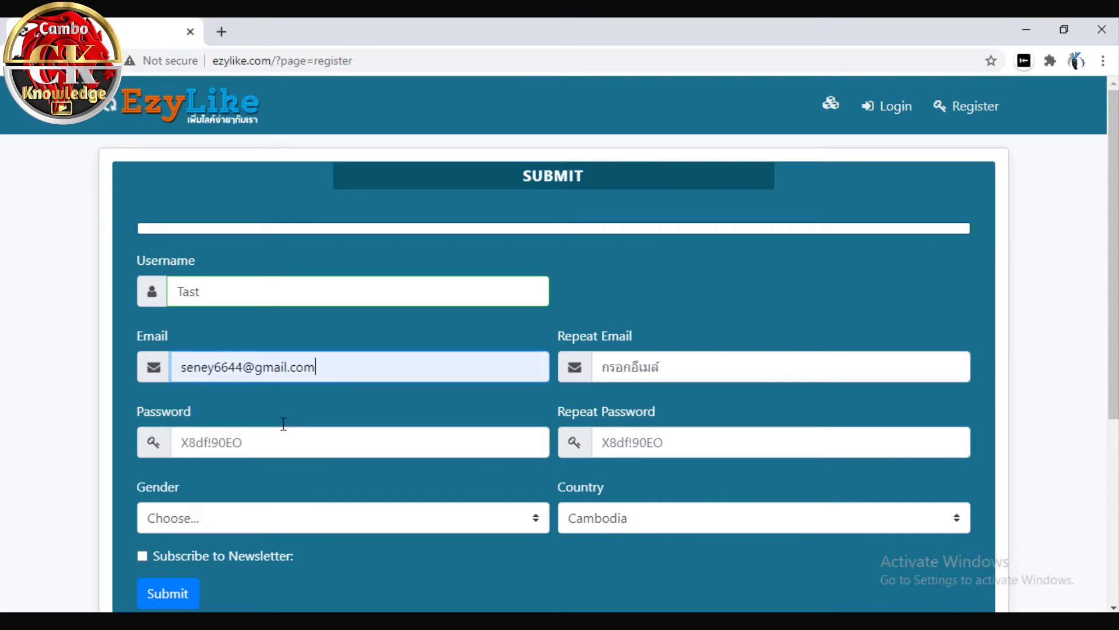
pyautogui.click(638, 375)
pyautogui.click(665, 436)
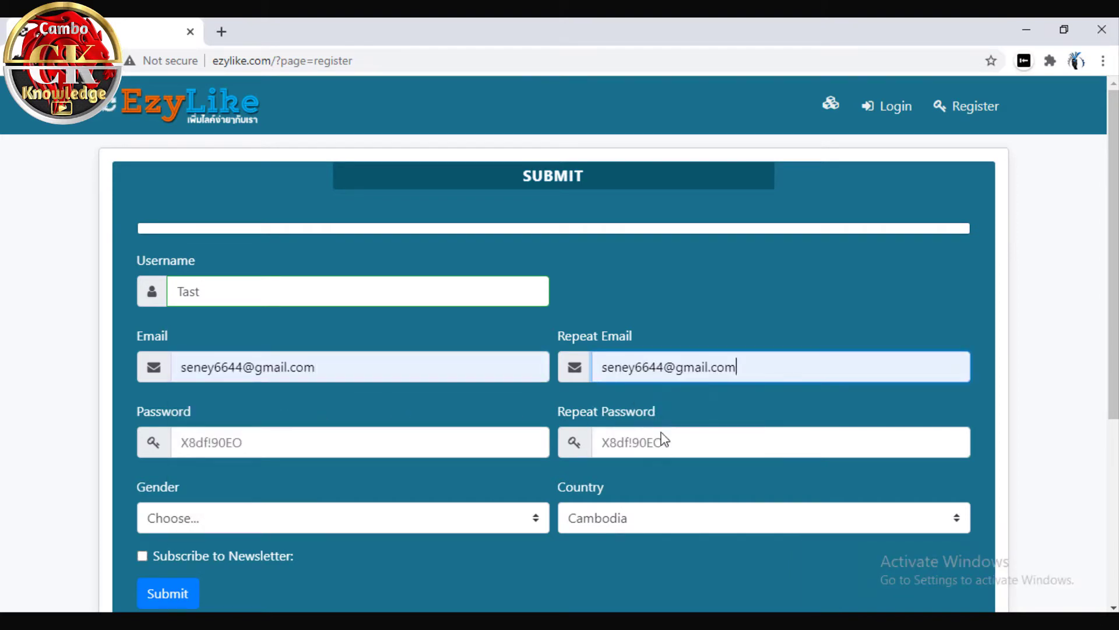
# Enter the account password in both password fields
pyautogui.click(365, 431)
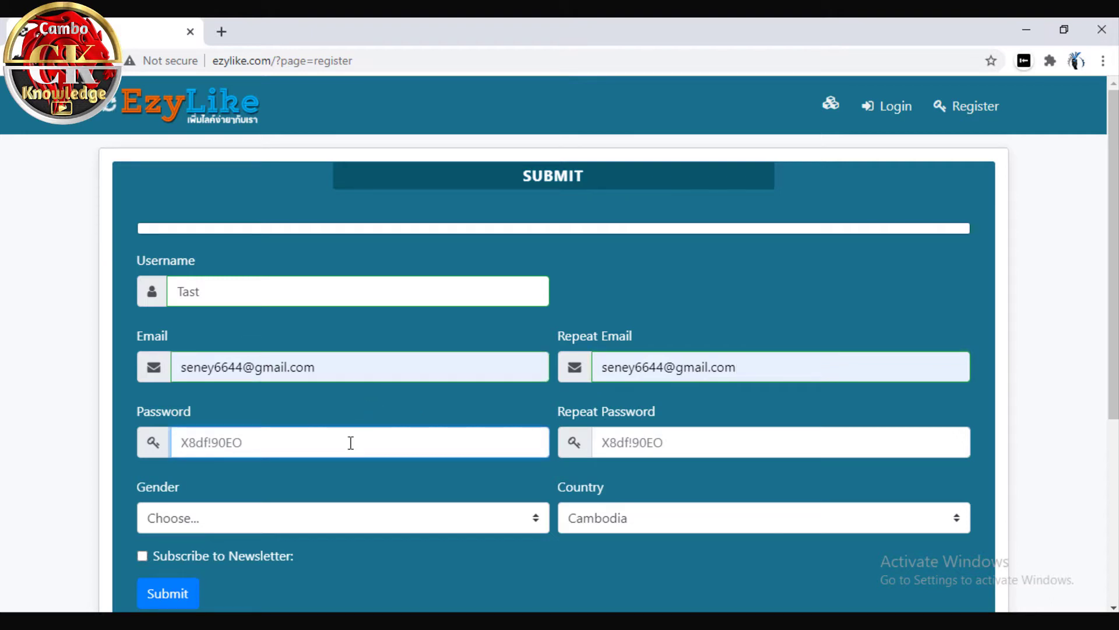
pyautogui.write('X')
pyautogui.click(698, 443)
pyautogui.write('X8')
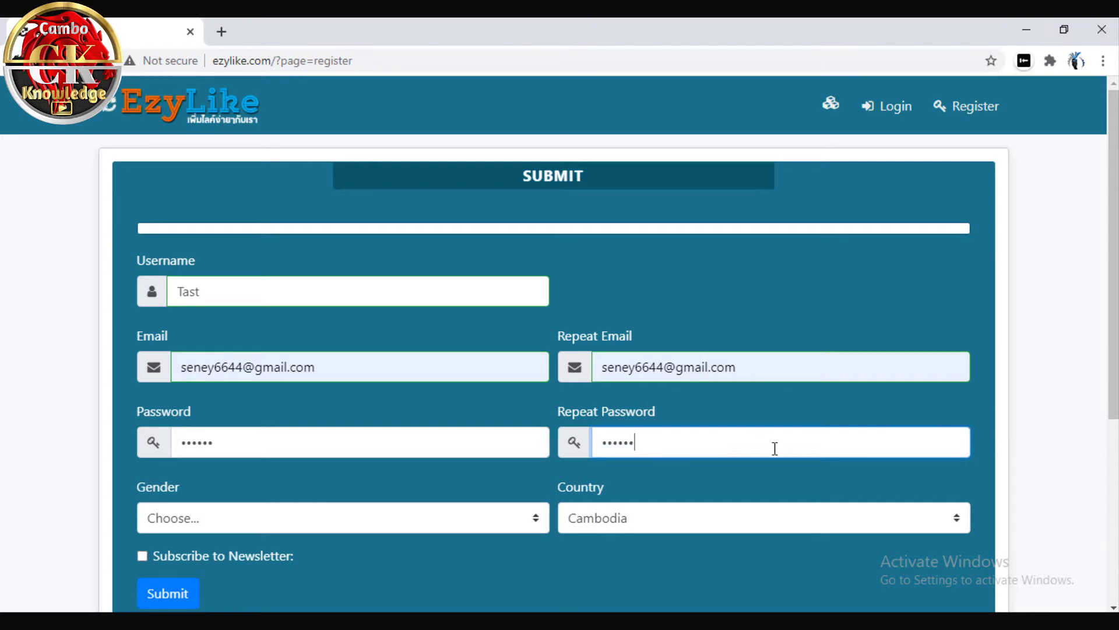
# Set gender to Man, tick Subscribe to Newsletter, and submit to get the success message
pyautogui.click(264, 516)
pyautogui.scroll(-3, 219, 520)
pyautogui.click(199, 356)
pyautogui.click(188, 396)
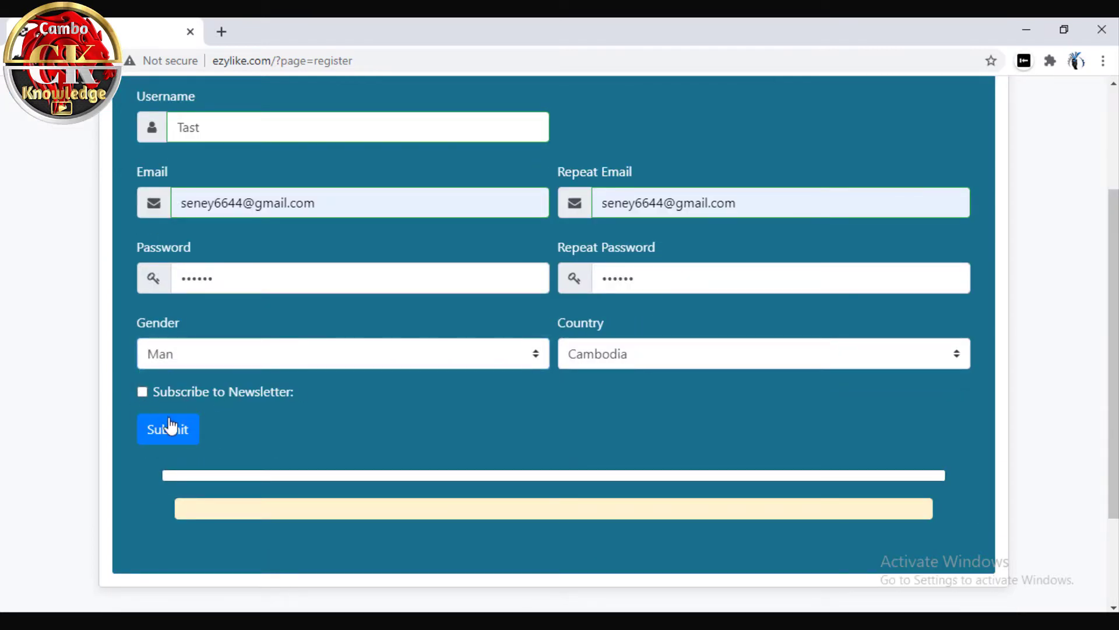
pyautogui.click(143, 391)
pyautogui.click(178, 440)
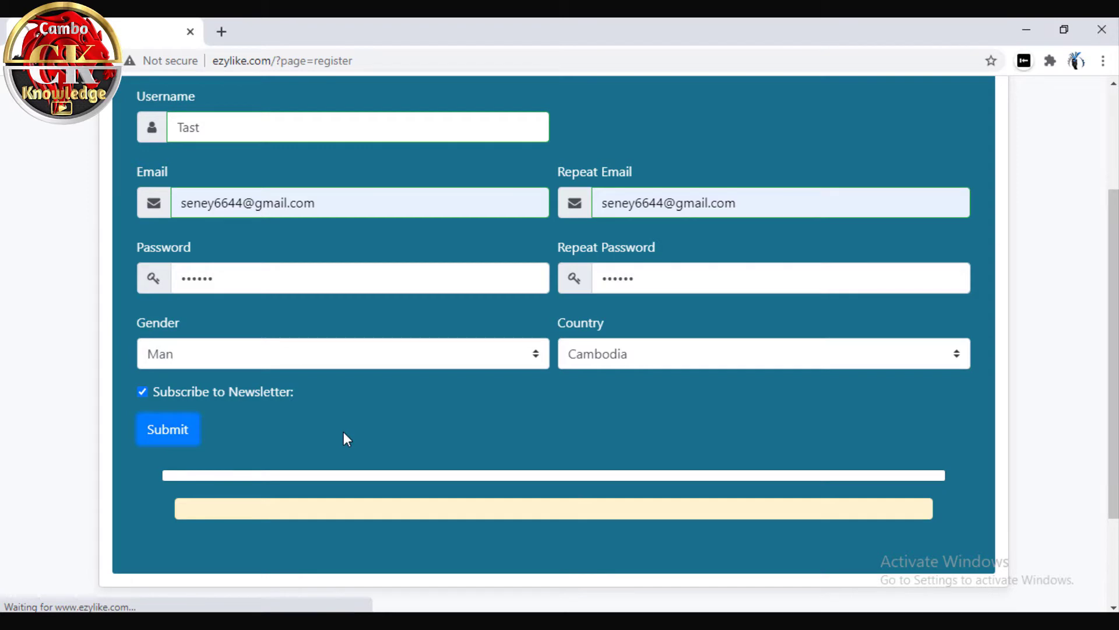
pyautogui.scroll(1, 347, 438)
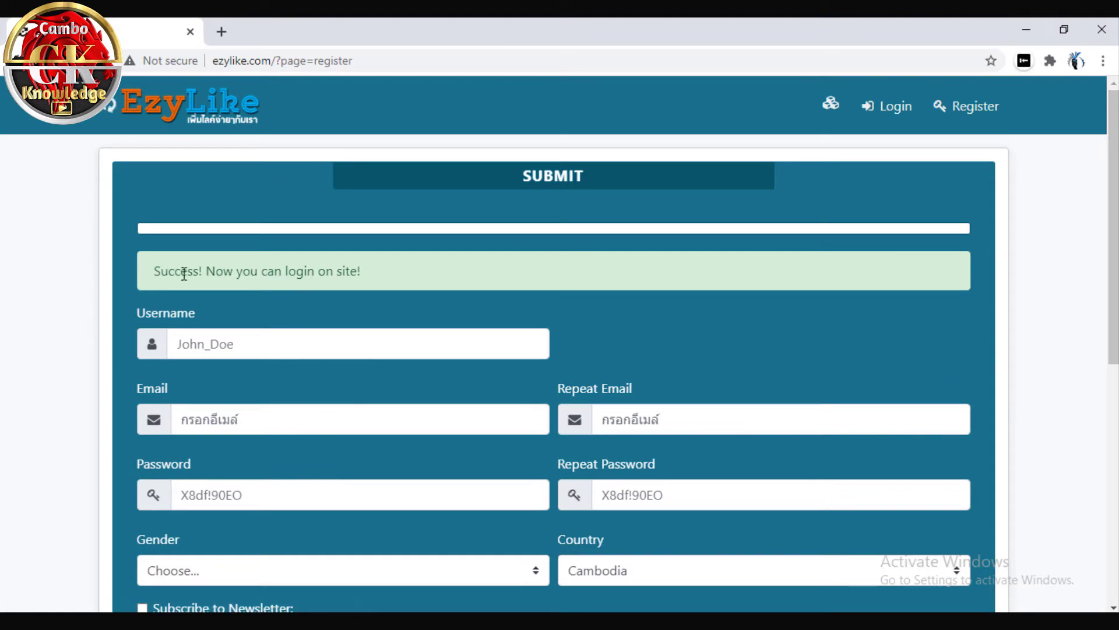
pyautogui.moveTo(156, 286); pyautogui.dragTo(392, 283)
# Log in to EzyLike with username 'Tast' and the account password
pyautogui.click(516, 273)
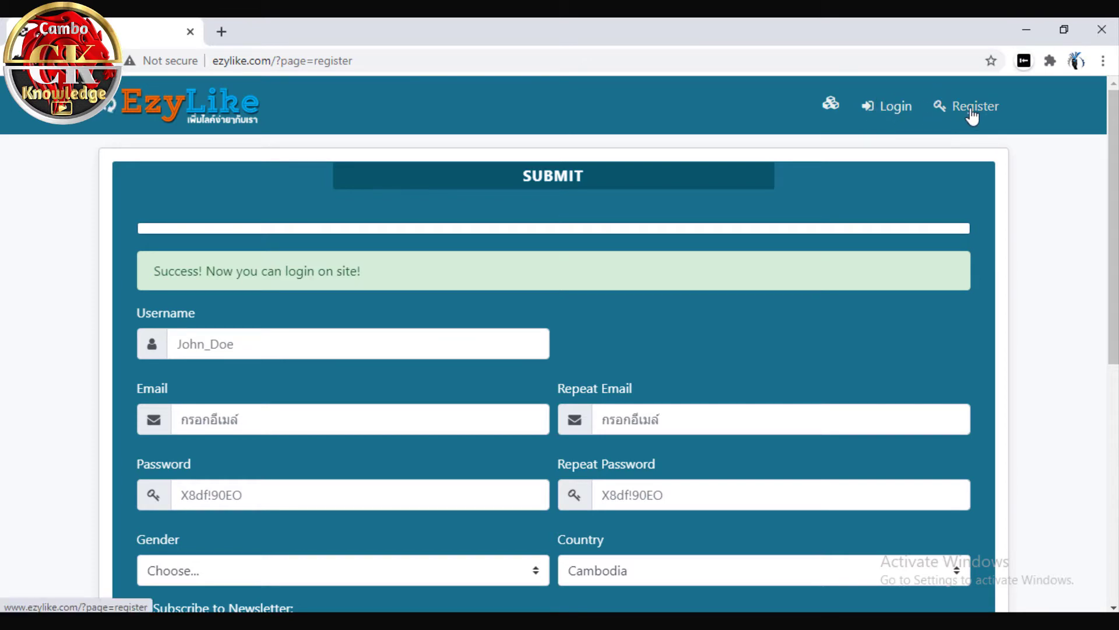
pyautogui.click(881, 113)
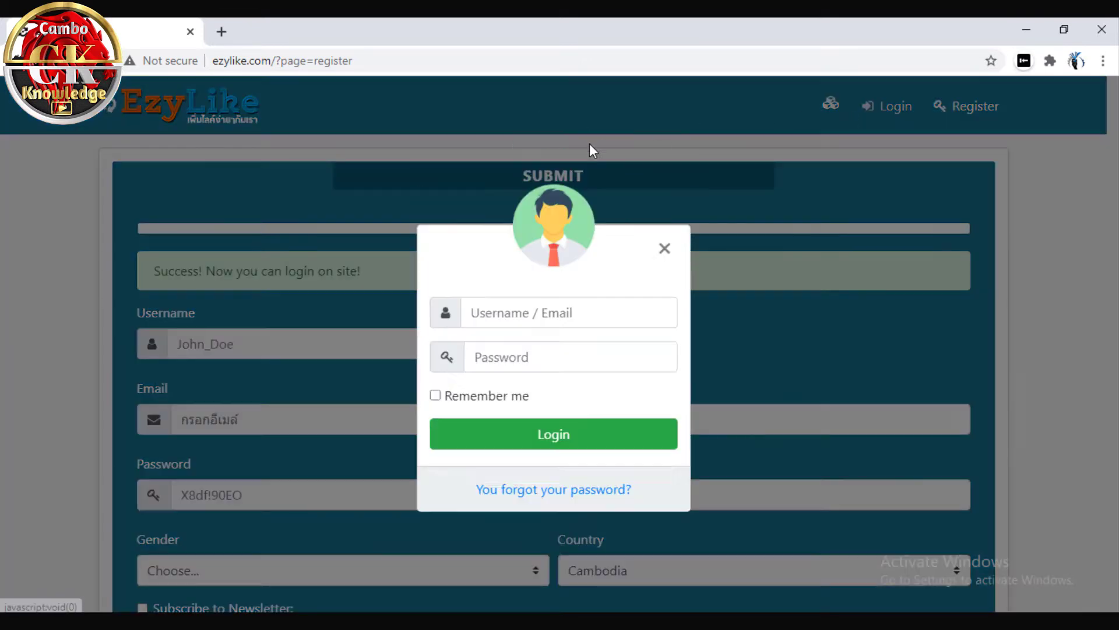
pyautogui.click(512, 334)
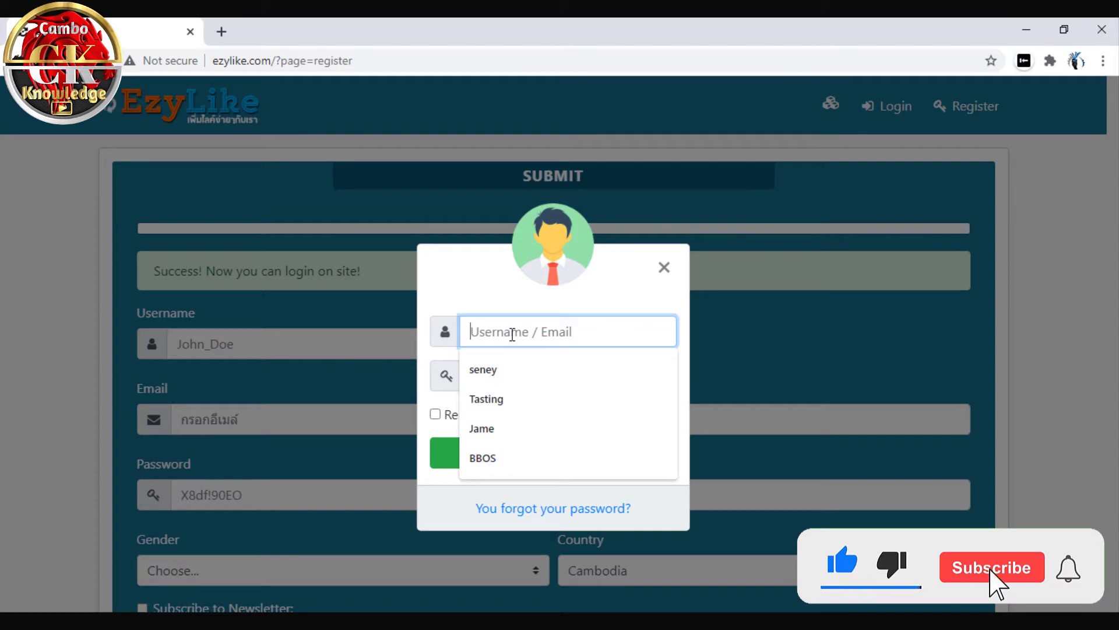
pyautogui.write('Tast')
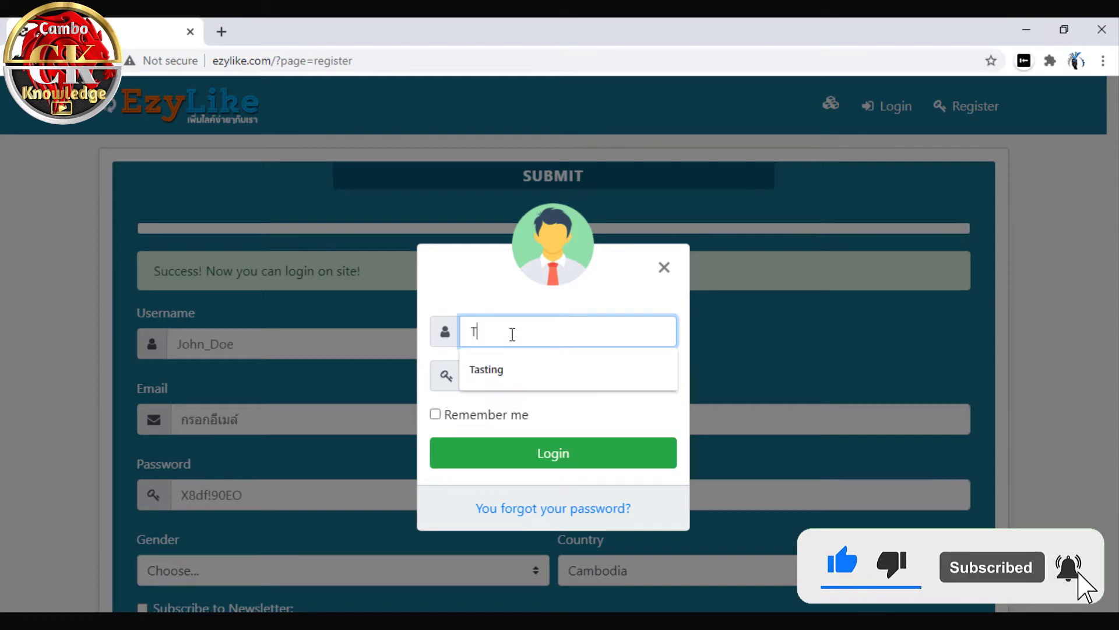
pyautogui.click(590, 382)
pyautogui.write('12')
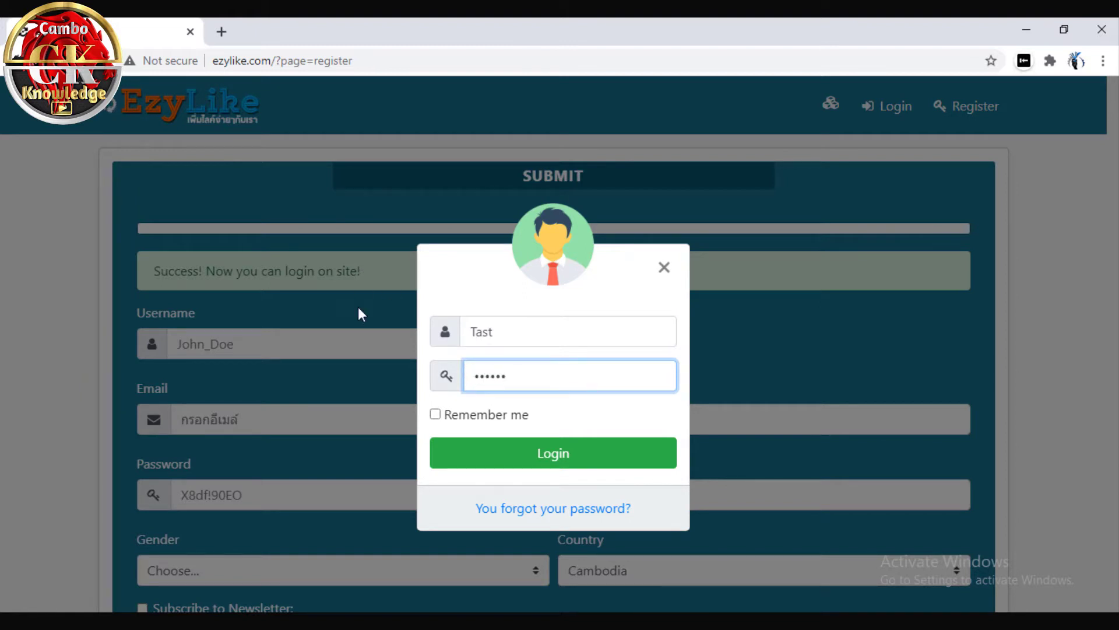
pyautogui.click(580, 459)
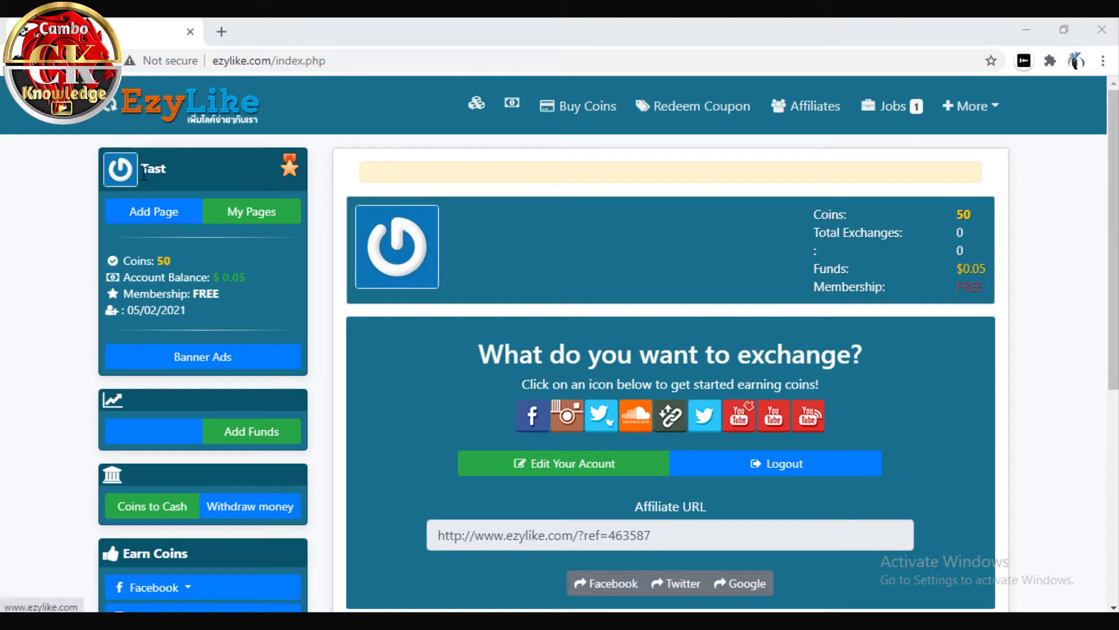
pyautogui.click(164, 169)
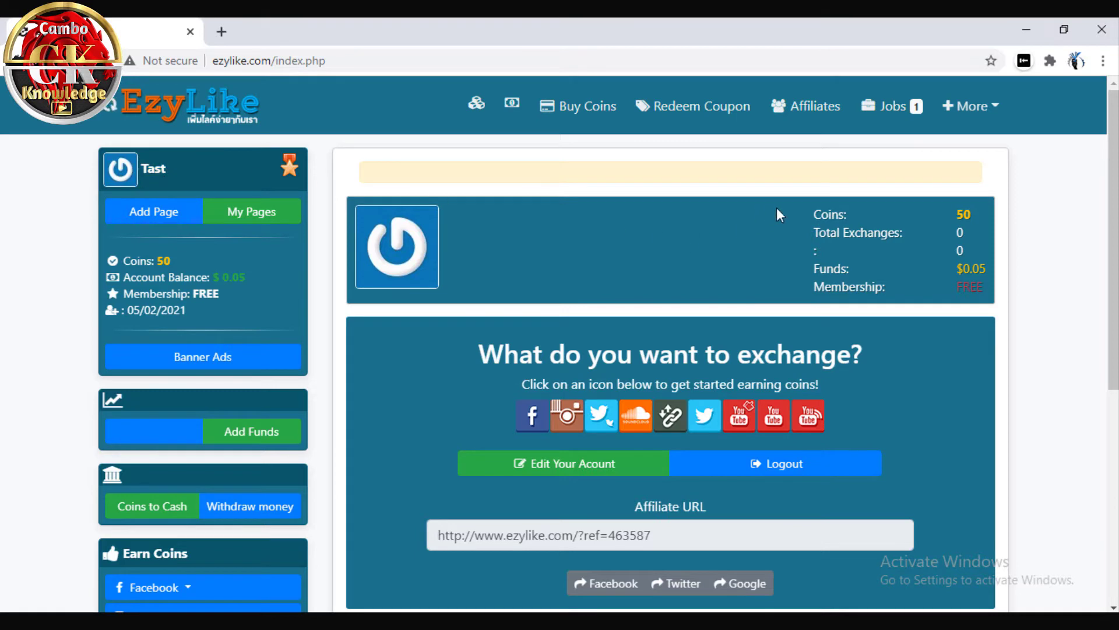
pyautogui.moveTo(786, 215); pyautogui.dragTo(935, 251)
pyautogui.scroll(-1, 254, 331)
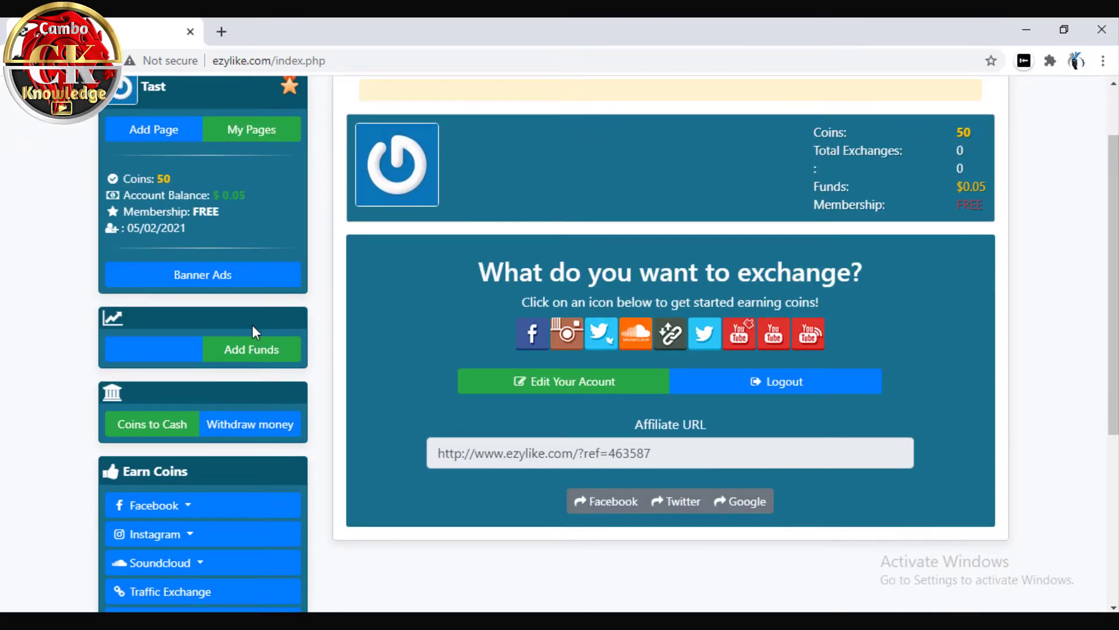
pyautogui.scroll(1, 255, 320)
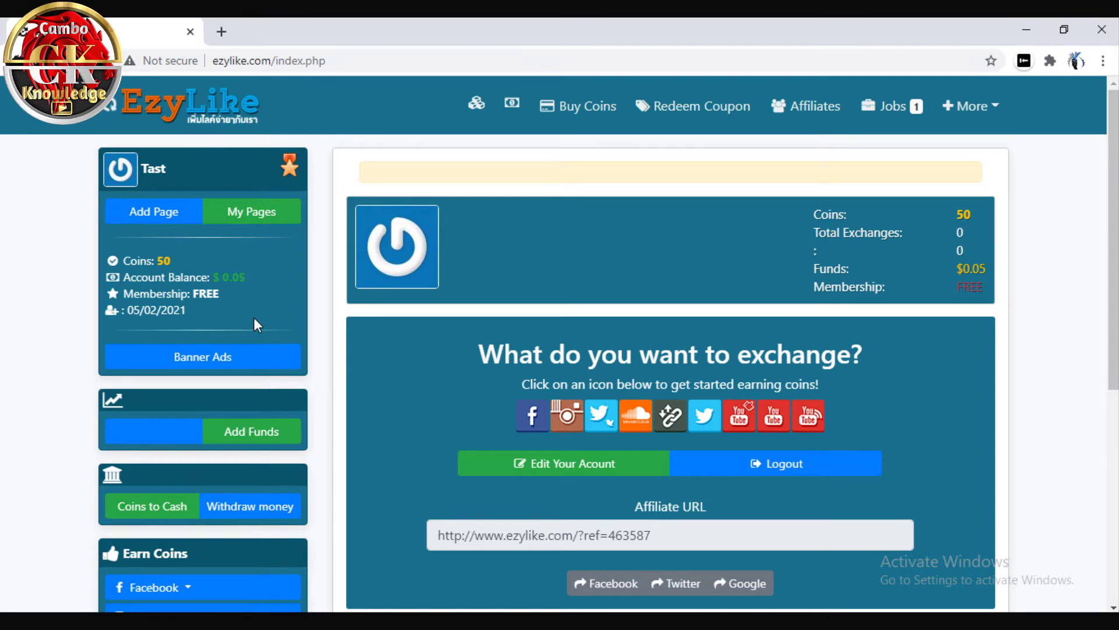
pyautogui.scroll(-2, 255, 318)
pyautogui.scroll(2, 175, 256)
pyautogui.scroll(-1, 163, 361)
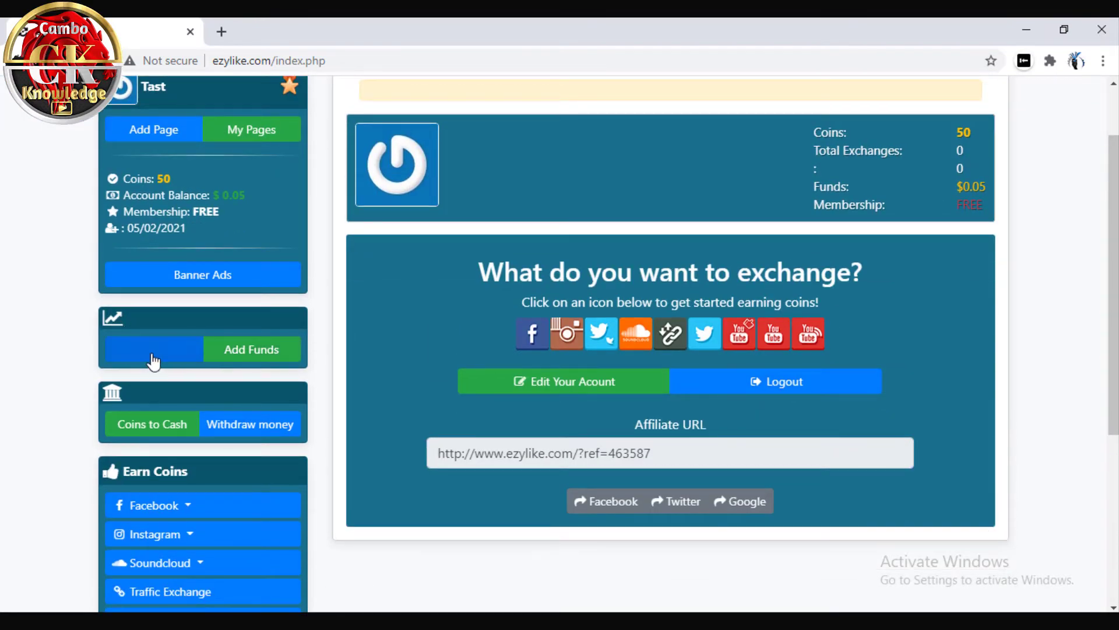
pyautogui.scroll(-1, 149, 362)
pyautogui.scroll(-1, 150, 359)
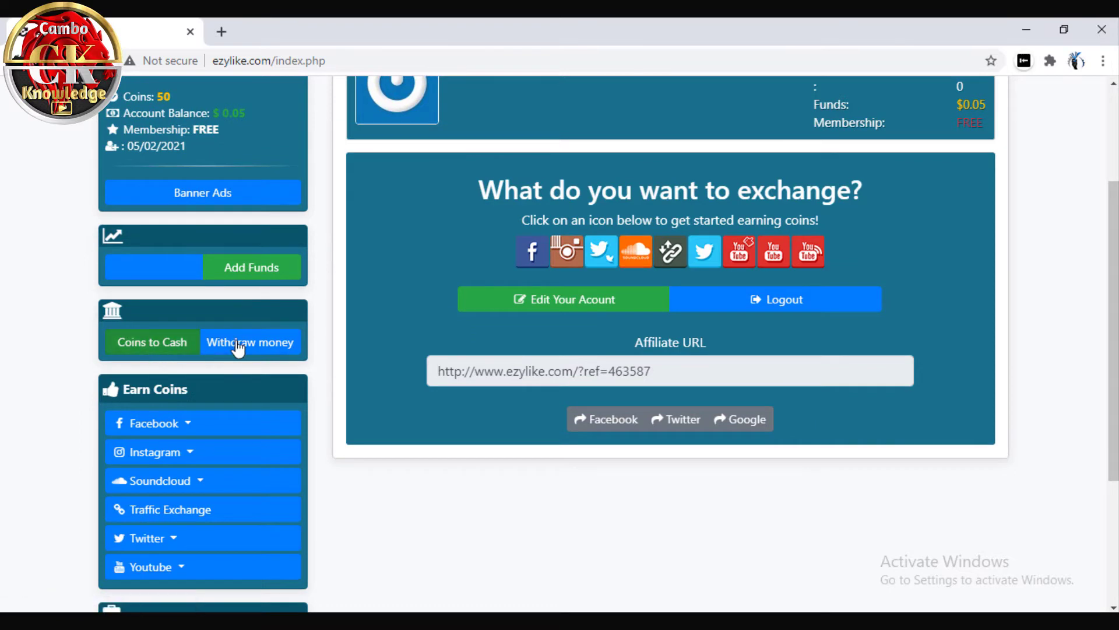
pyautogui.scroll(-1, 167, 352)
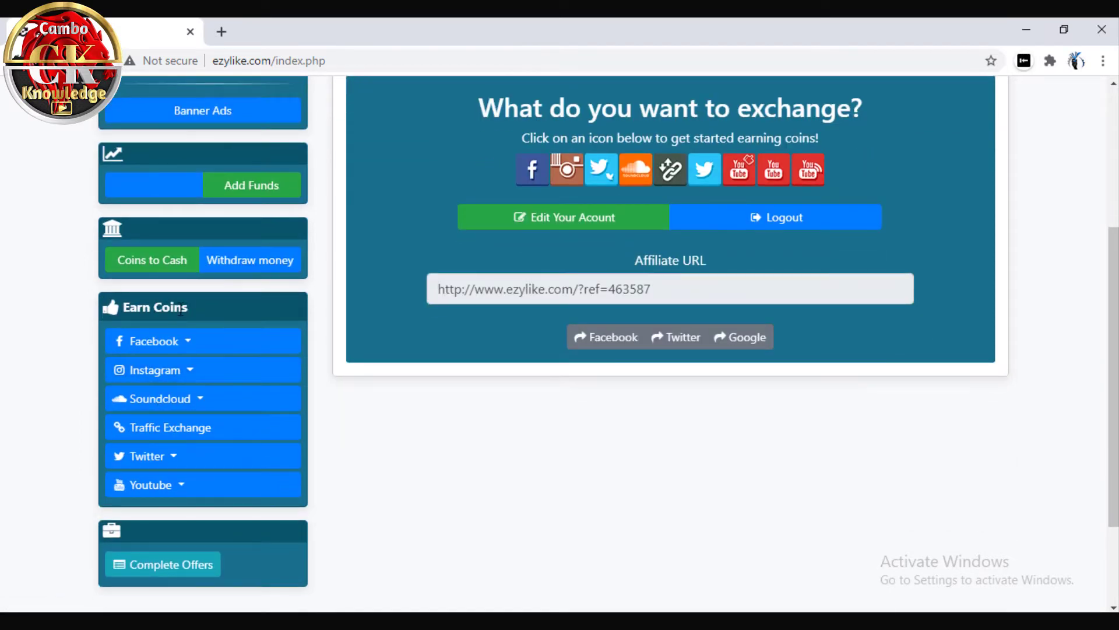
# Under Earn Coins, expand Facebook, then Youtube to list Views, Likes, Subscribers and Favorites
pyautogui.moveTo(125, 308); pyautogui.dragTo(194, 307)
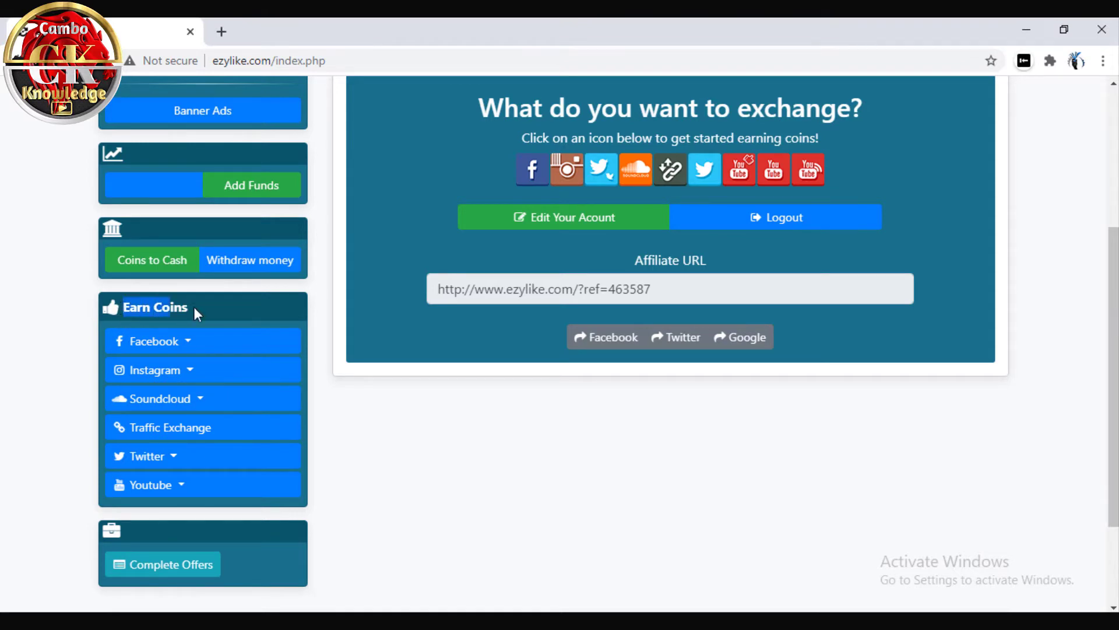
pyautogui.click(264, 323)
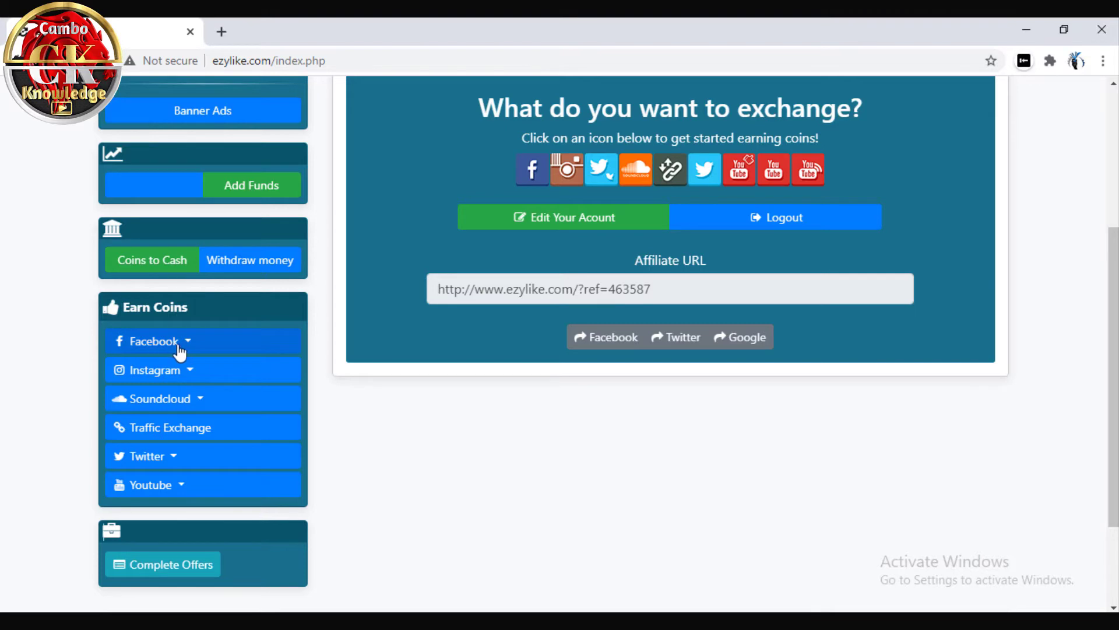
pyautogui.click(186, 351)
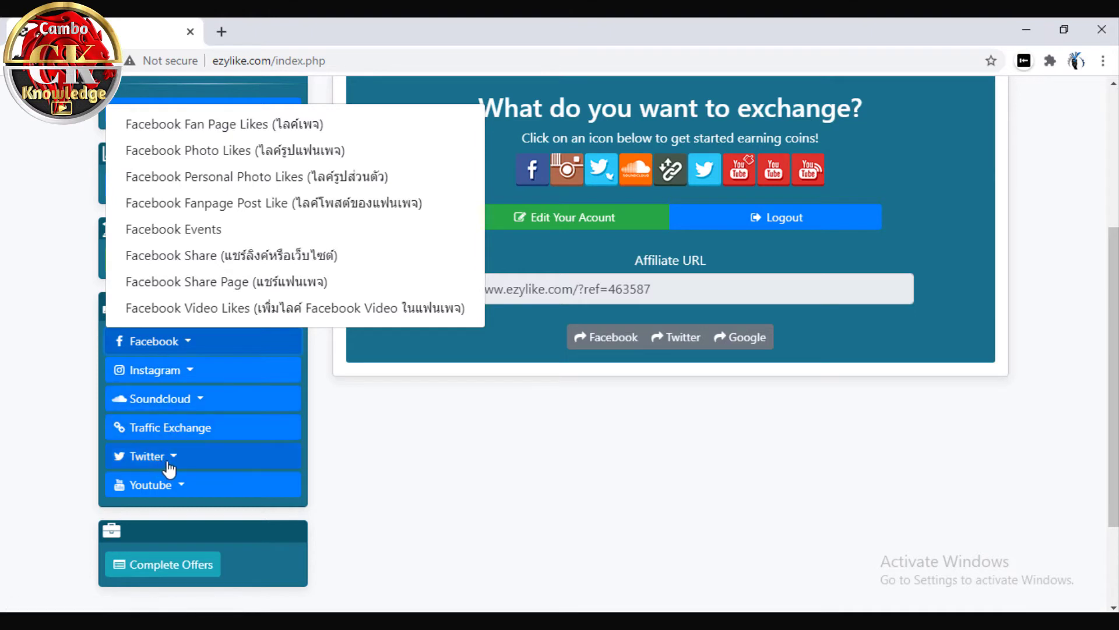
pyautogui.click(174, 490)
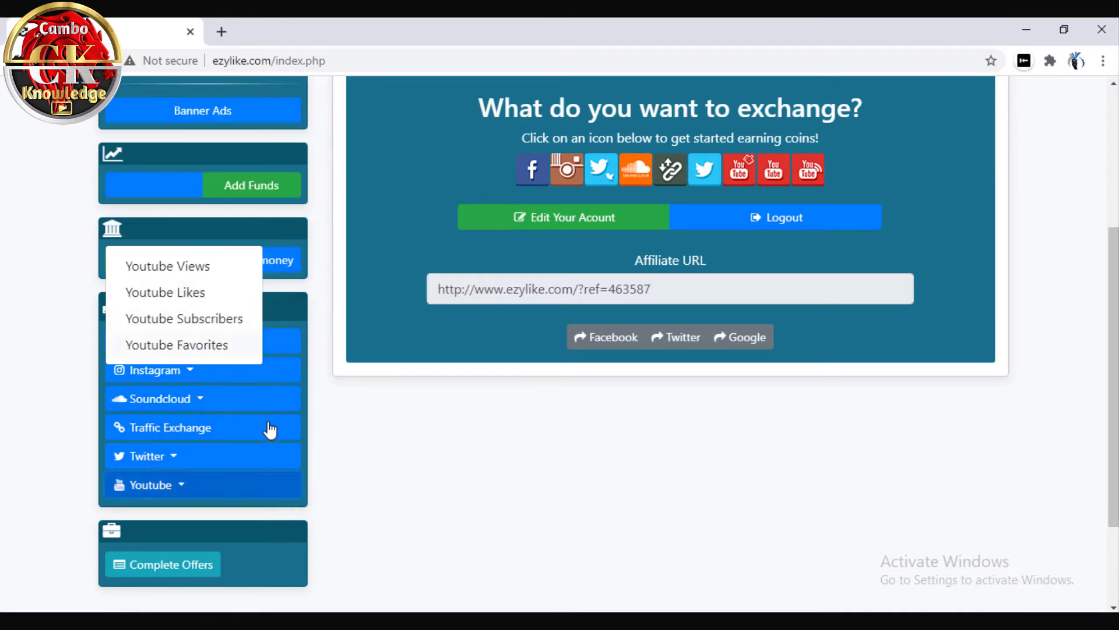
pyautogui.click(394, 446)
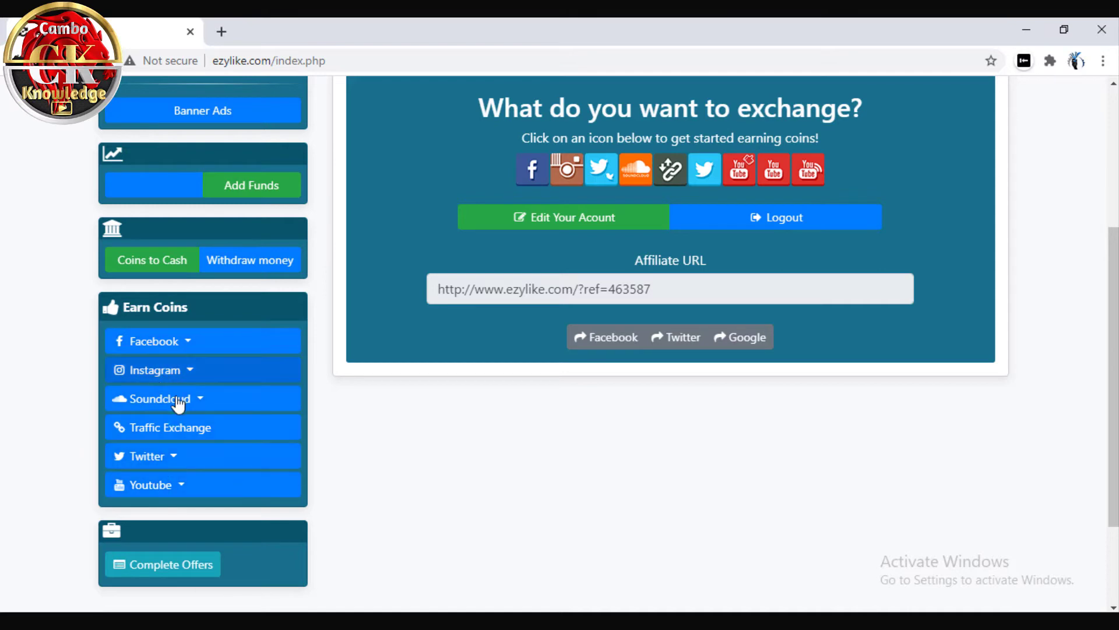
pyautogui.scroll(1, 178, 402)
pyautogui.scroll(-2, 180, 405)
pyautogui.click(183, 485)
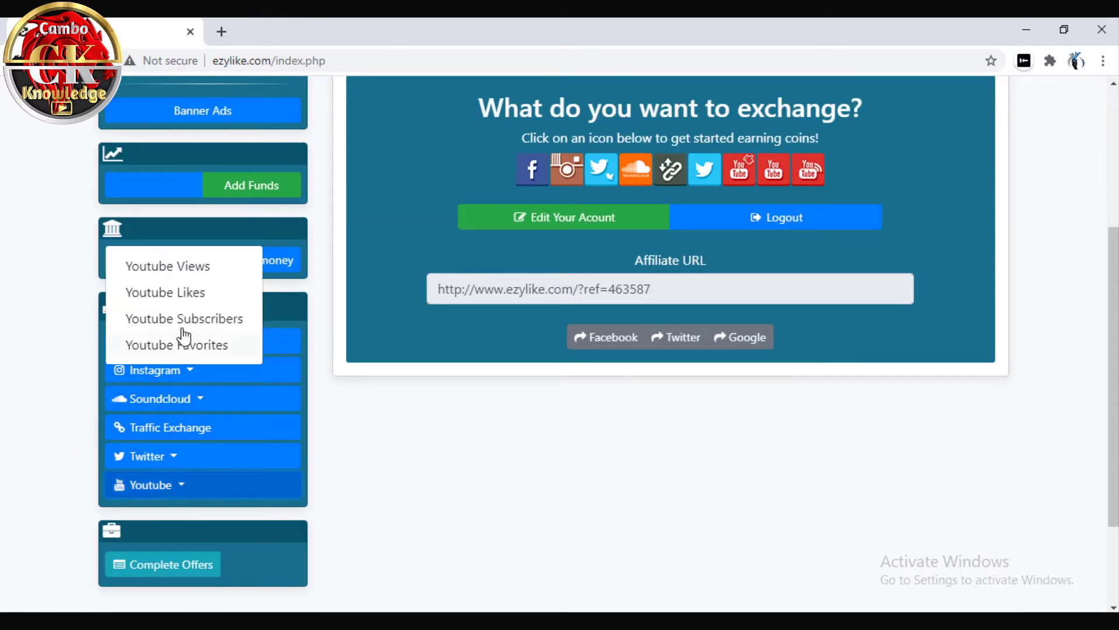
# Open the Youtube Subscribers page and subscribe to the Retired Working For You channel
pyautogui.click(181, 327)
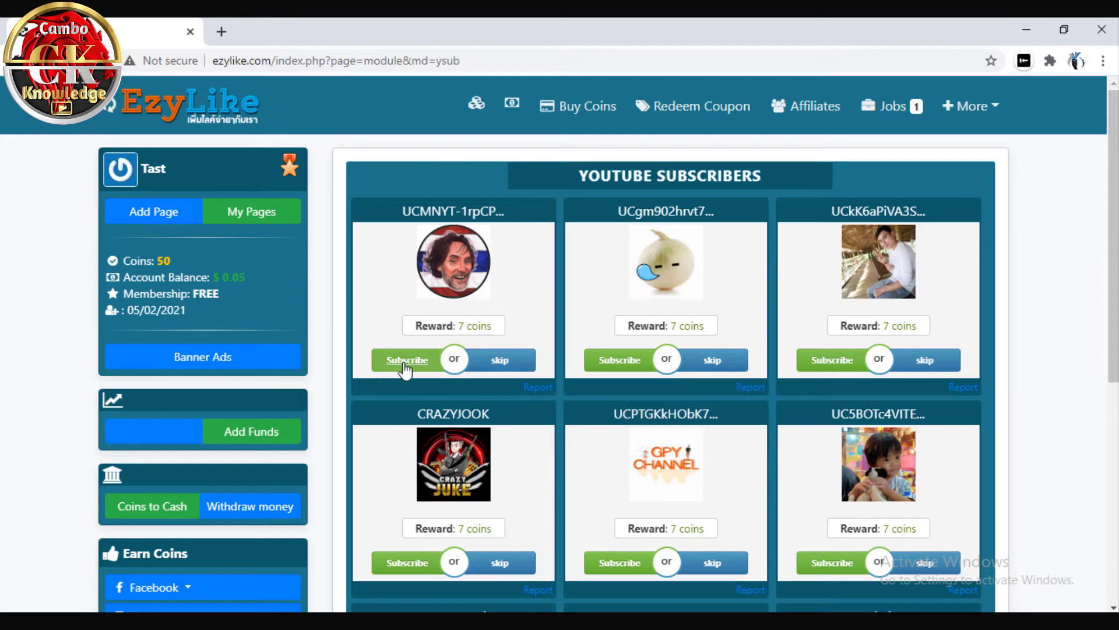
pyautogui.click(407, 365)
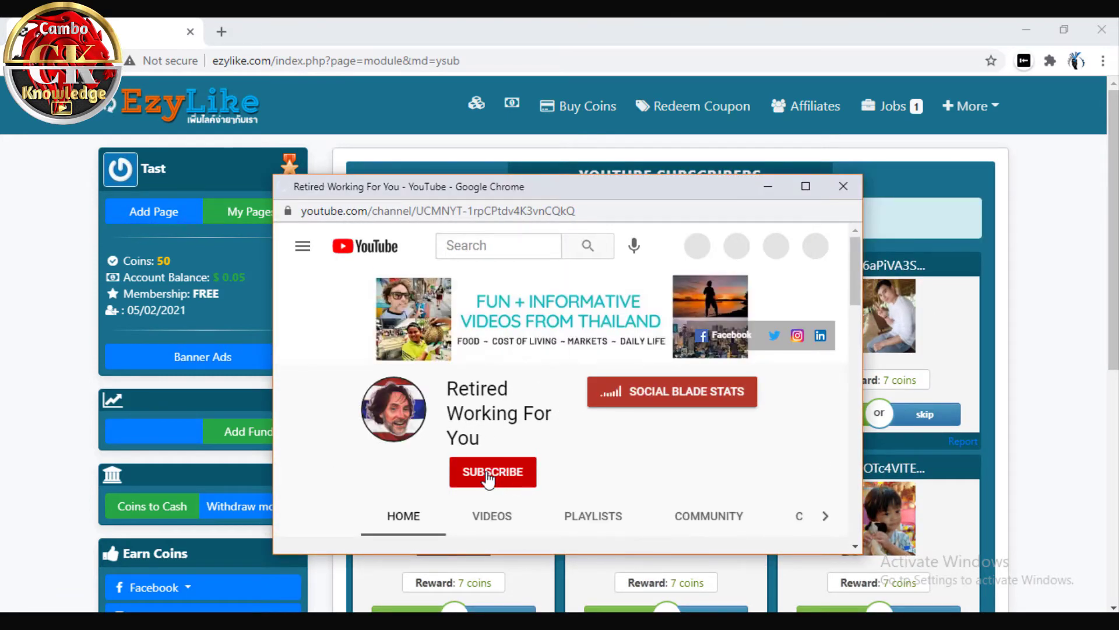
pyautogui.click(488, 475)
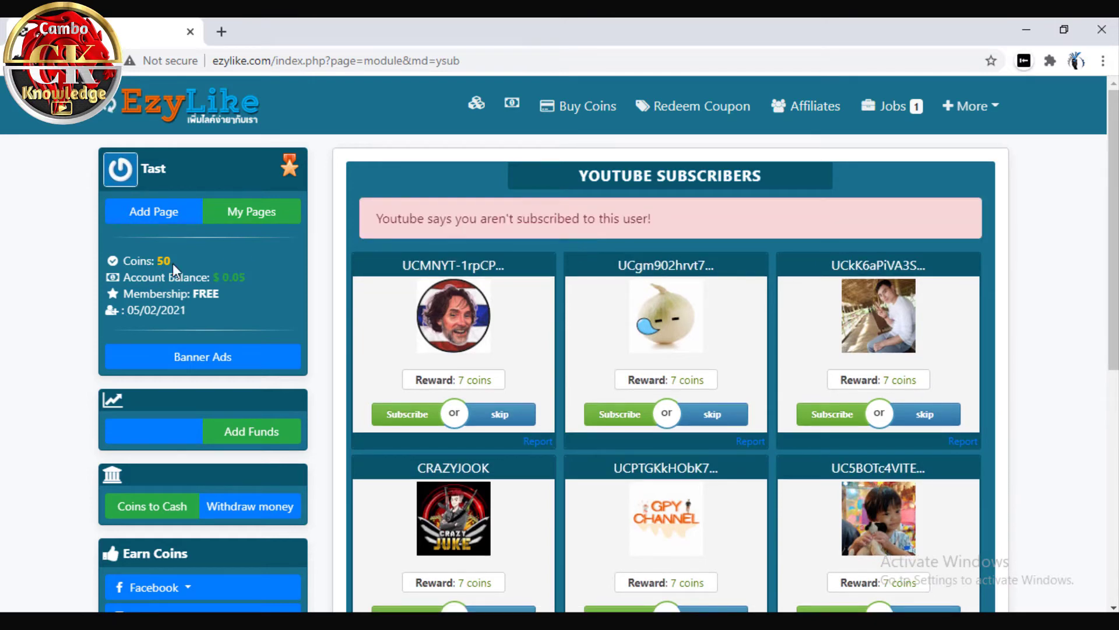
# Subscribe to the Souls Lover channel and close the YouTube popup
pyautogui.scroll(-2, 371, 316)
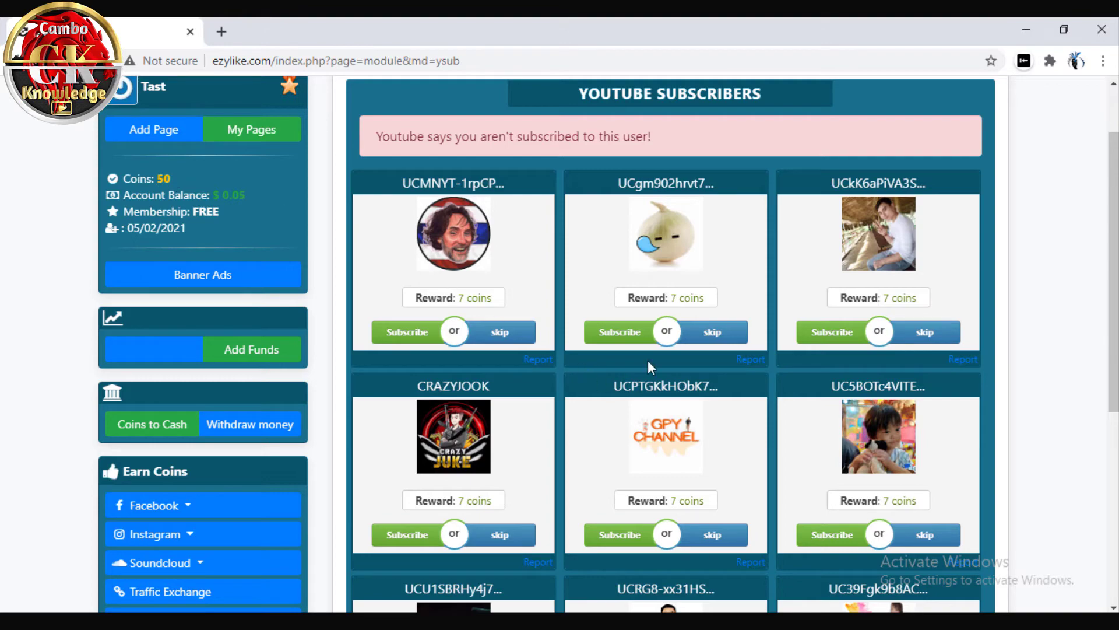
pyautogui.scroll(-5, 600, 380)
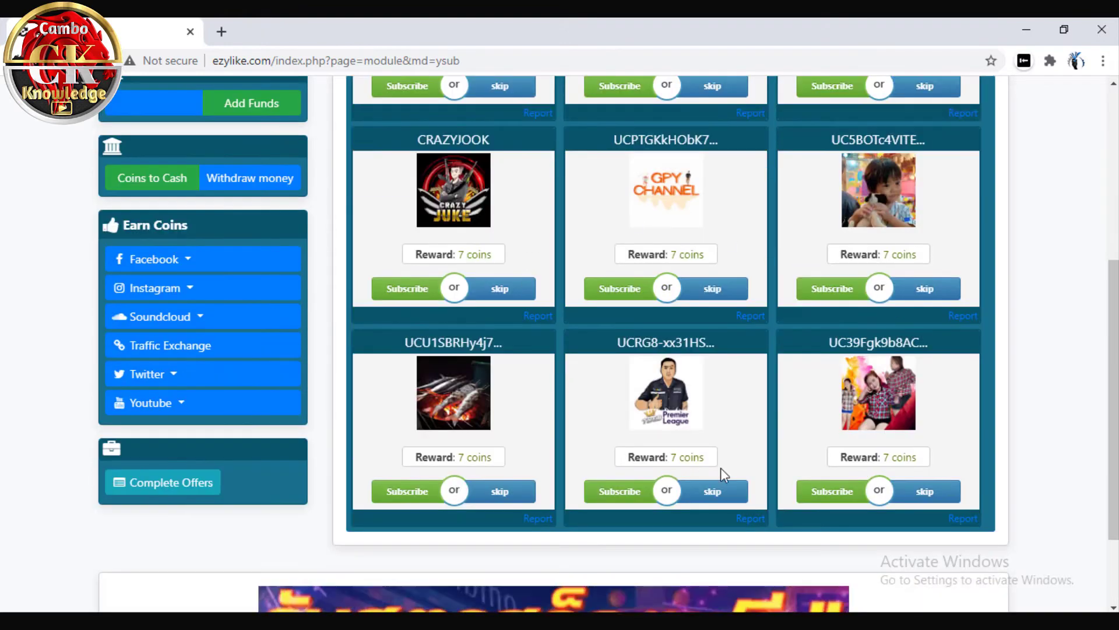
pyautogui.scroll(5, 723, 432)
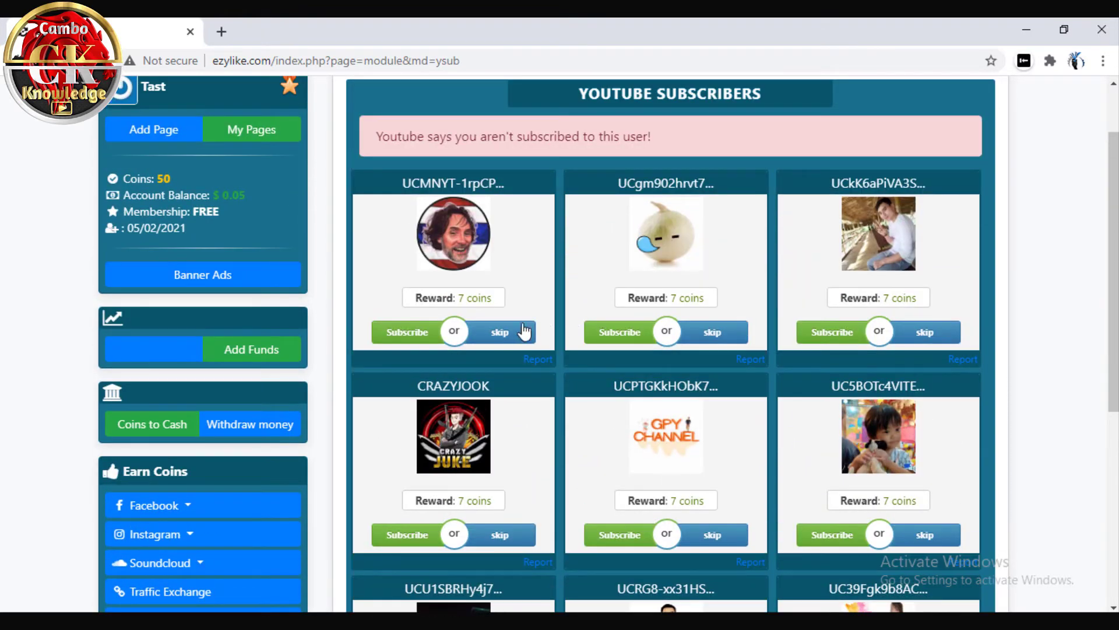
pyautogui.click(629, 331)
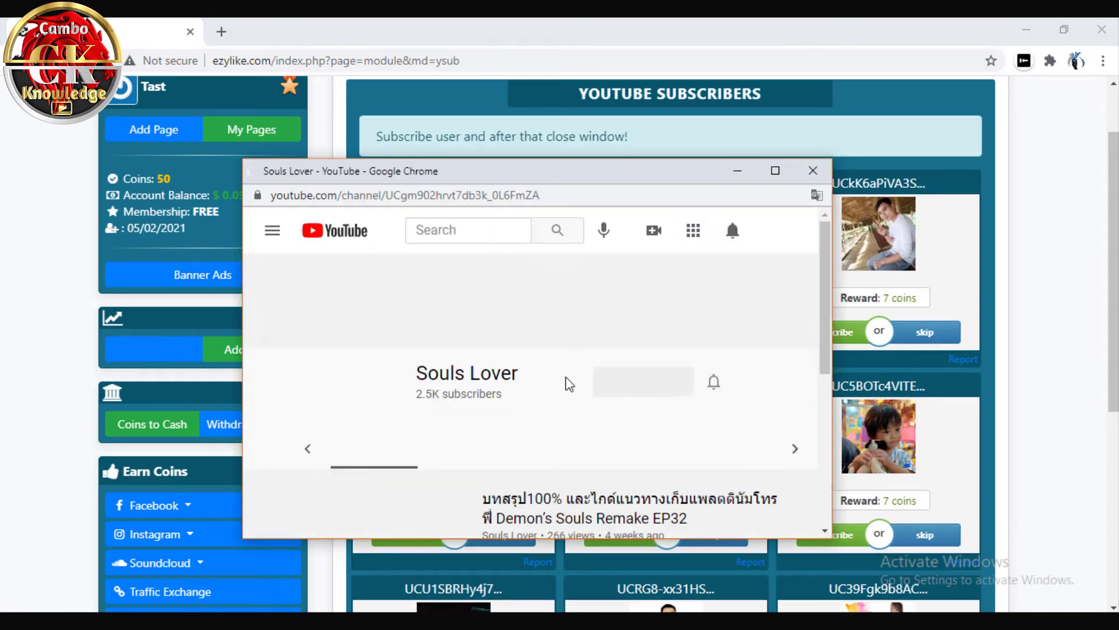
pyautogui.click(495, 427)
pyautogui.click(813, 171)
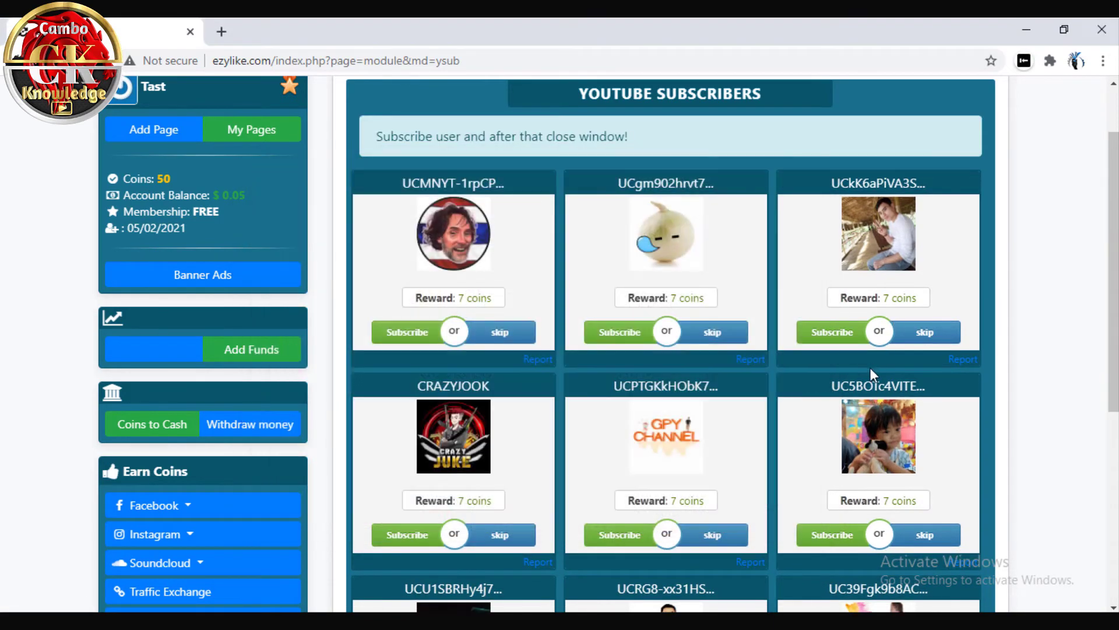
pyautogui.scroll(-5, 758, 368)
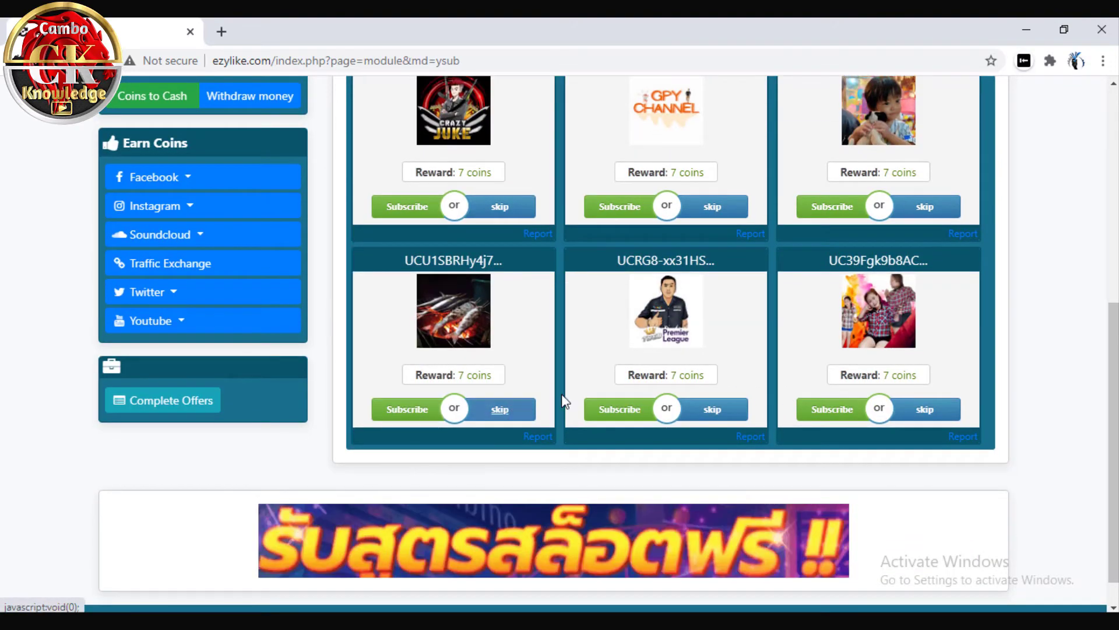
# Skip four channel cards on the Youtube Subscribers page
pyautogui.scroll(4, 688, 354)
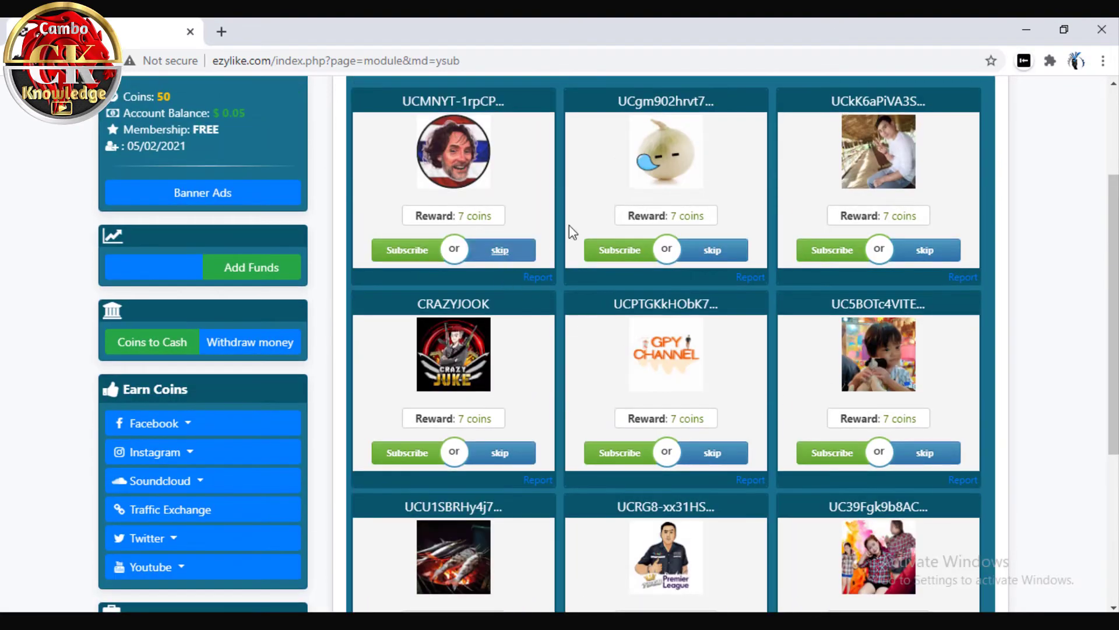
pyautogui.click(501, 252)
pyautogui.click(502, 251)
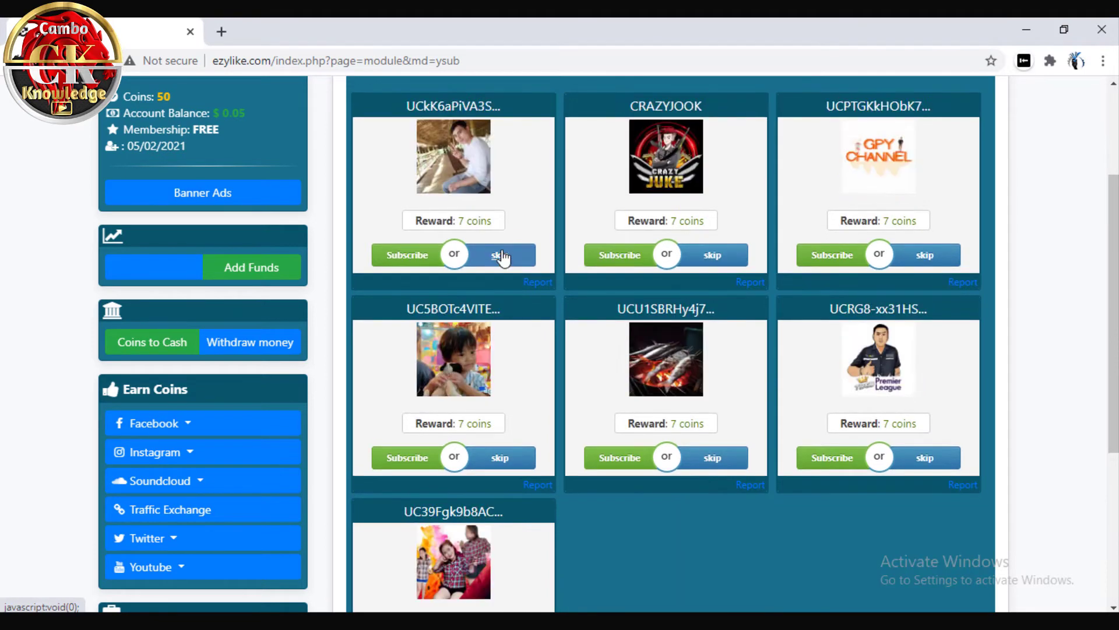
pyautogui.click(501, 254)
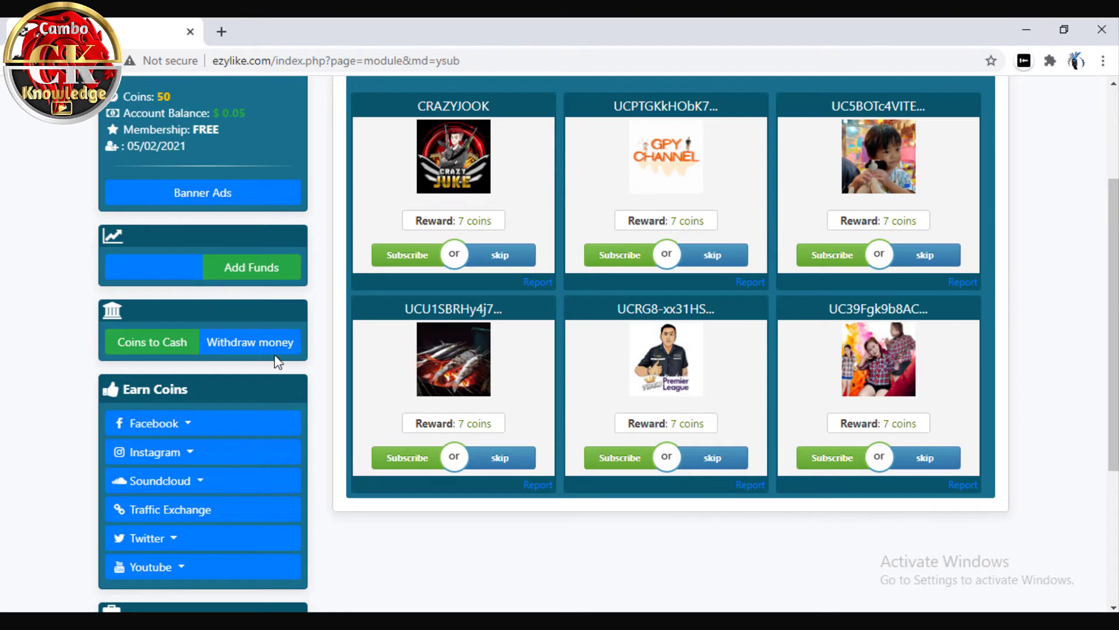
pyautogui.click(509, 194)
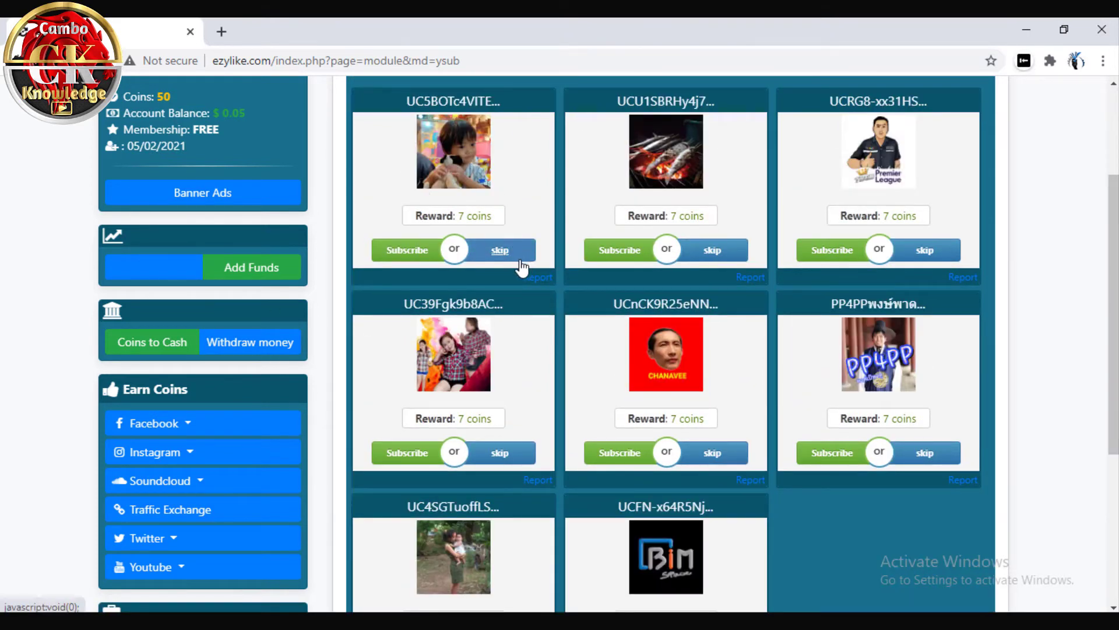
# Subscribe to ONE BIM Space, close the popup, and check the 50-coin balance
pyautogui.scroll(-3, 509, 266)
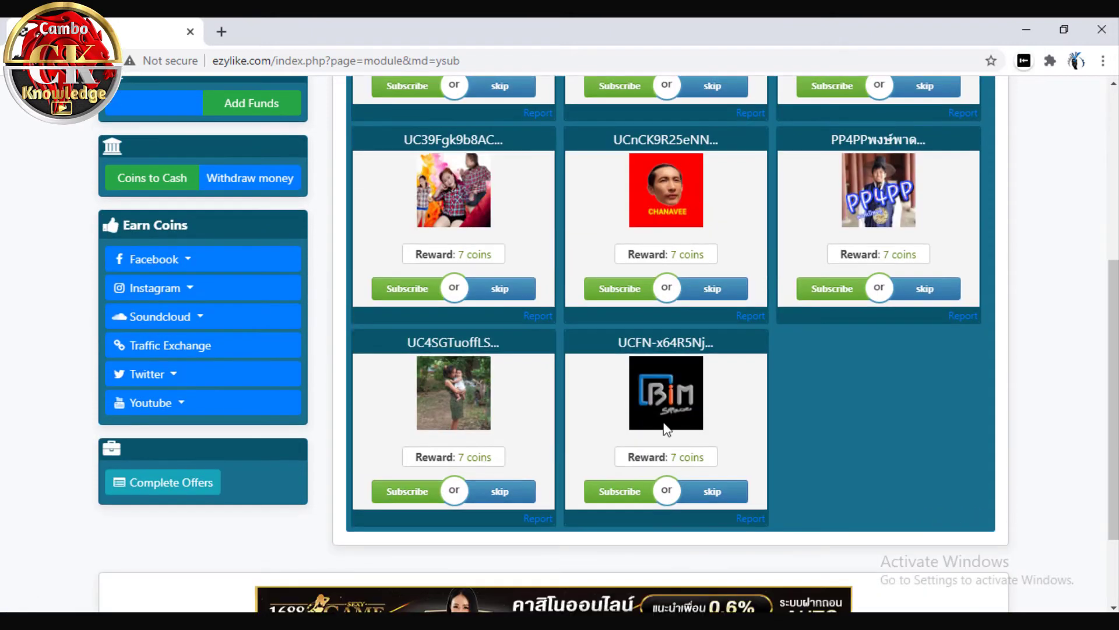
pyautogui.click(603, 494)
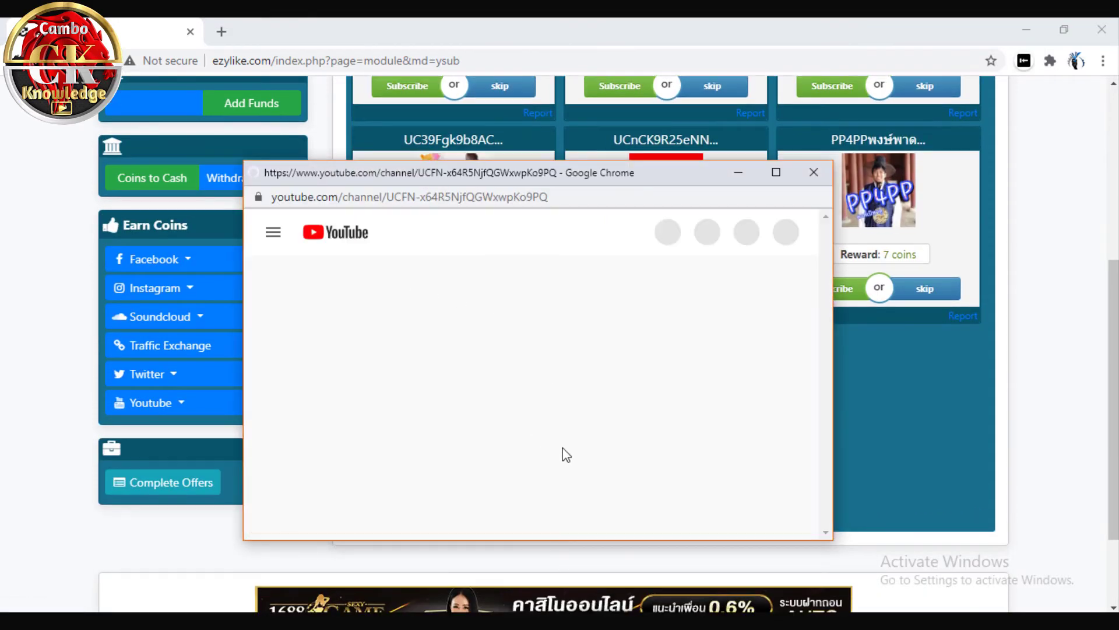
pyautogui.click(465, 428)
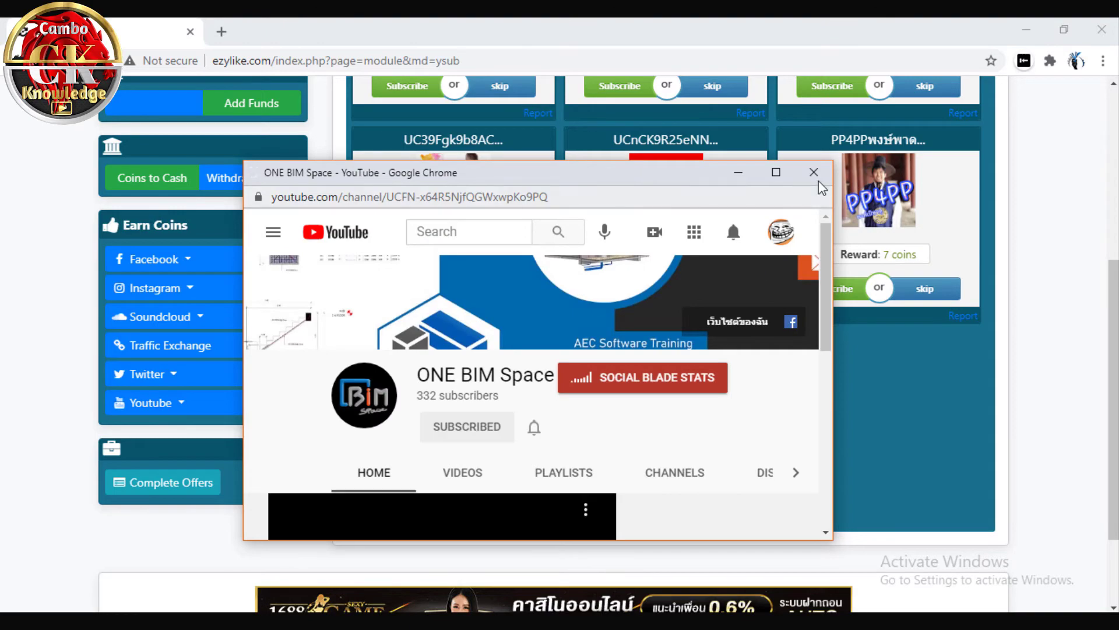
pyautogui.click(813, 172)
pyautogui.scroll(5, 358, 324)
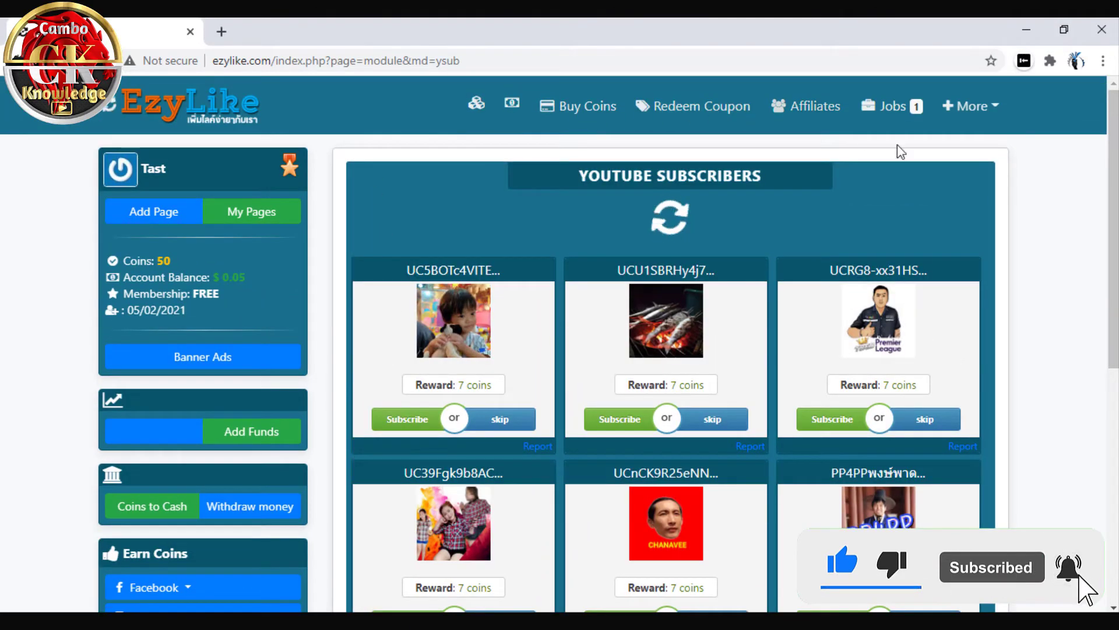
pyautogui.tripleClick(179, 257)
pyautogui.click(198, 260)
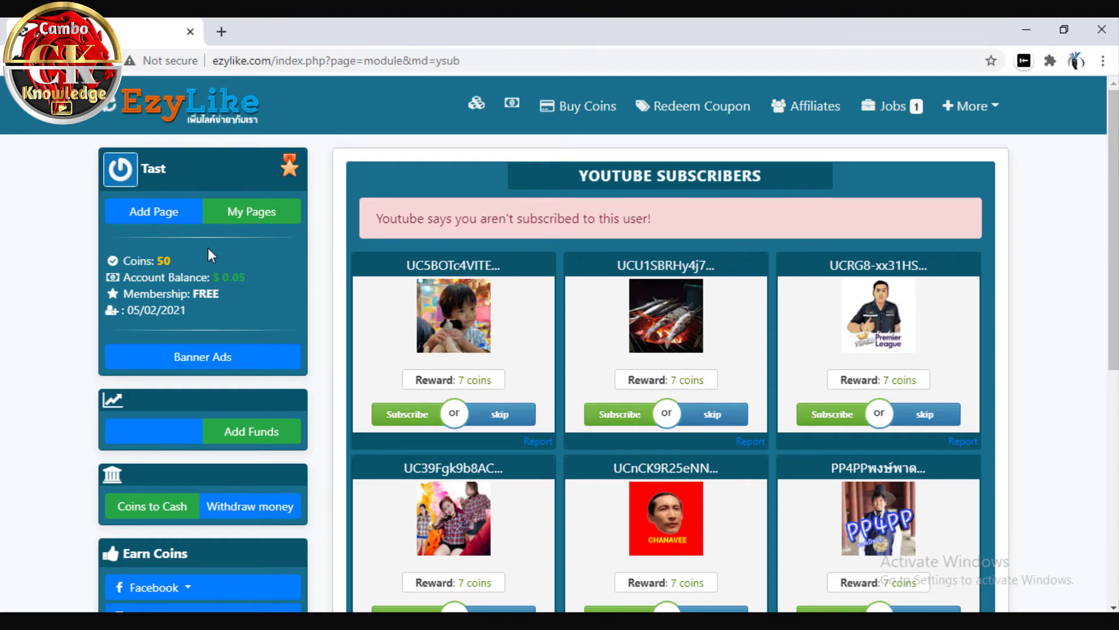
# Open EzyLike's Add Page form, then your own YouTube channel page in a new tab
pyautogui.click(159, 221)
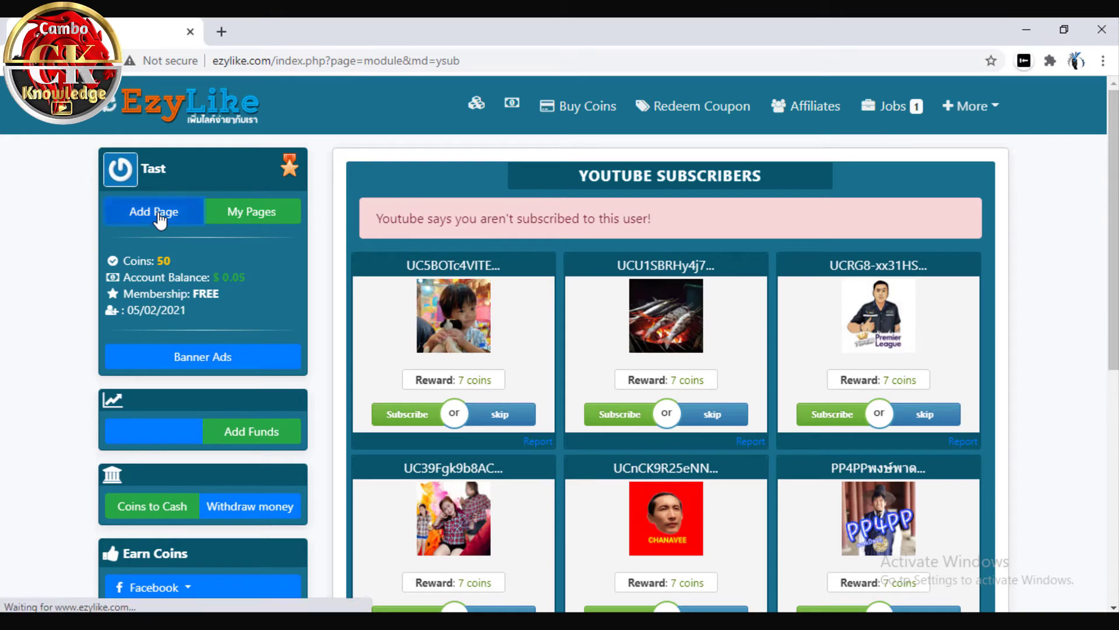
pyautogui.click(222, 32)
pyautogui.click(507, 64)
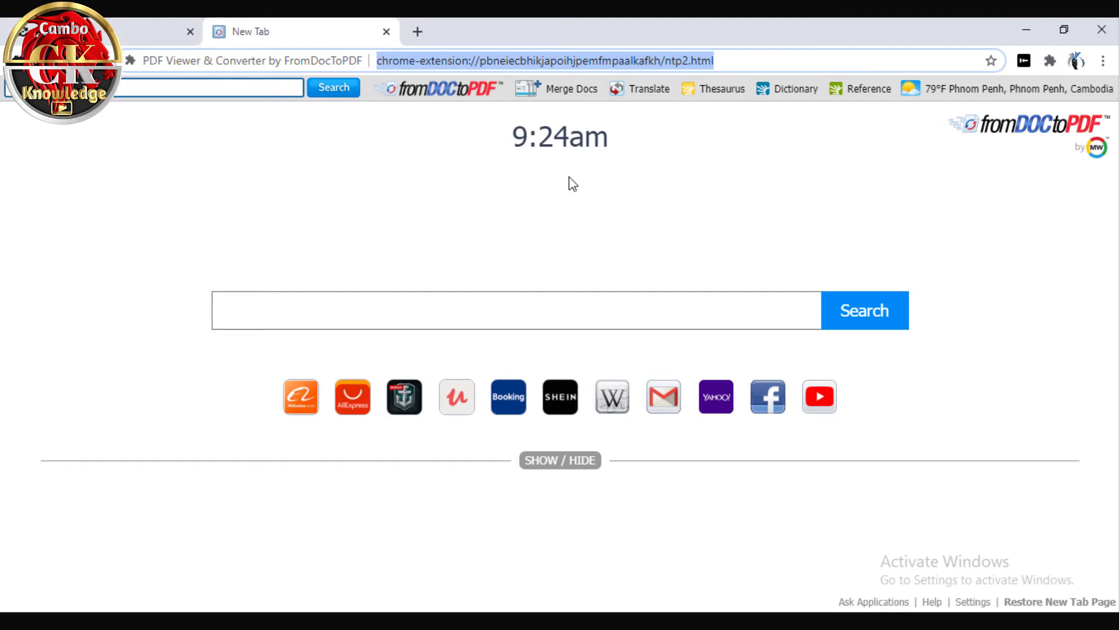
pyautogui.write('youtube')
pyautogui.click(262, 98)
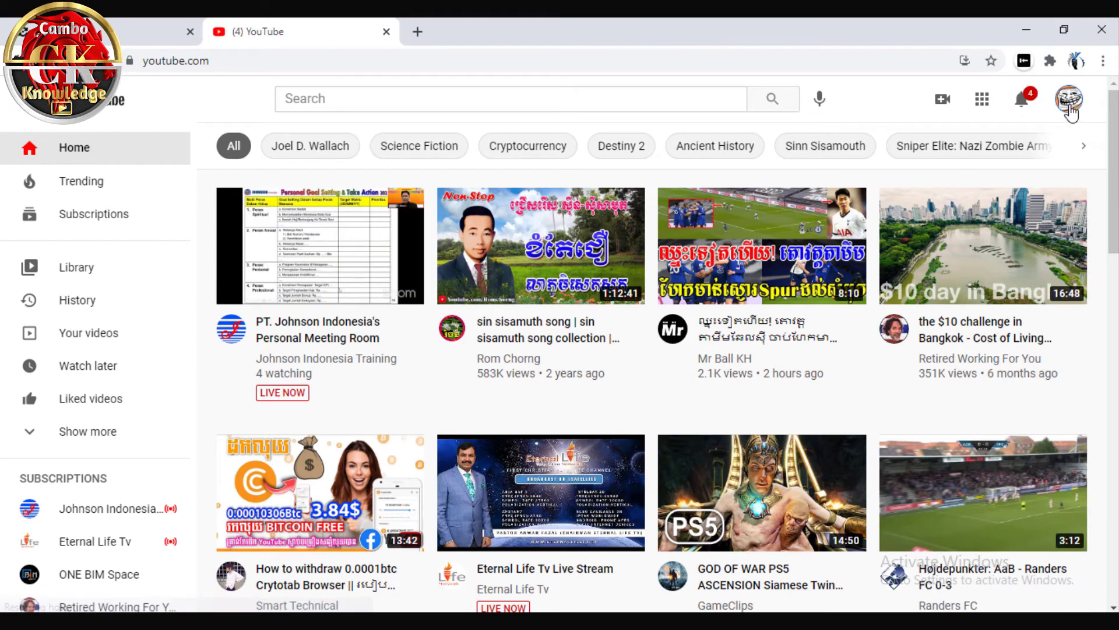
pyautogui.click(1069, 102)
pyautogui.click(906, 193)
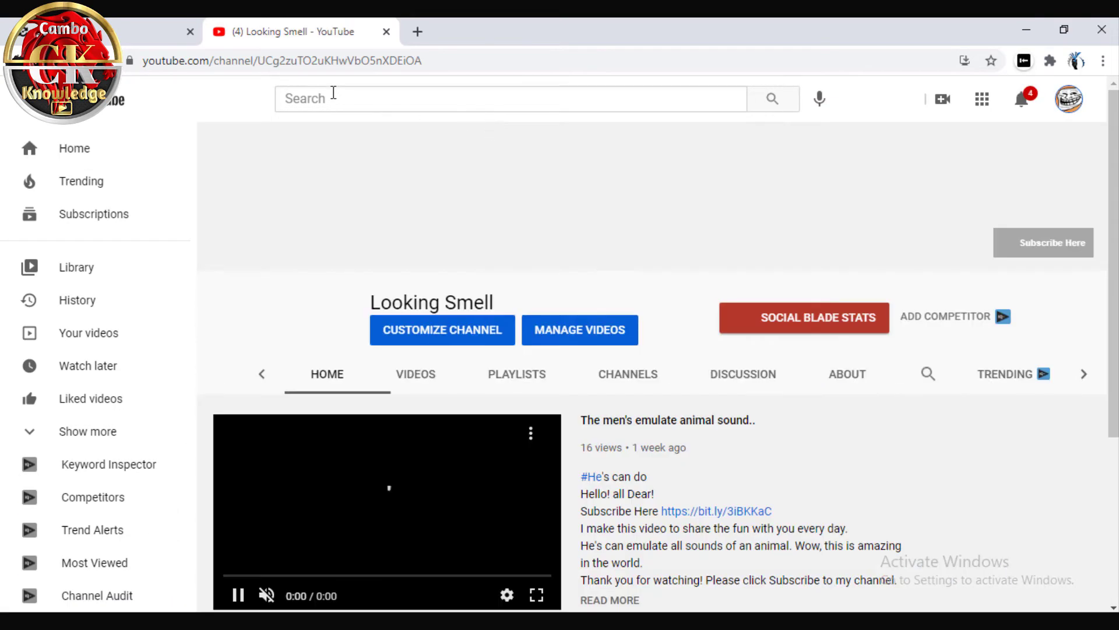
# Copy the channel ID from the address bar and return to the EzyLike tab
pyautogui.moveTo(257, 60); pyautogui.dragTo(423, 60)
pyautogui.rightClick(384, 60)
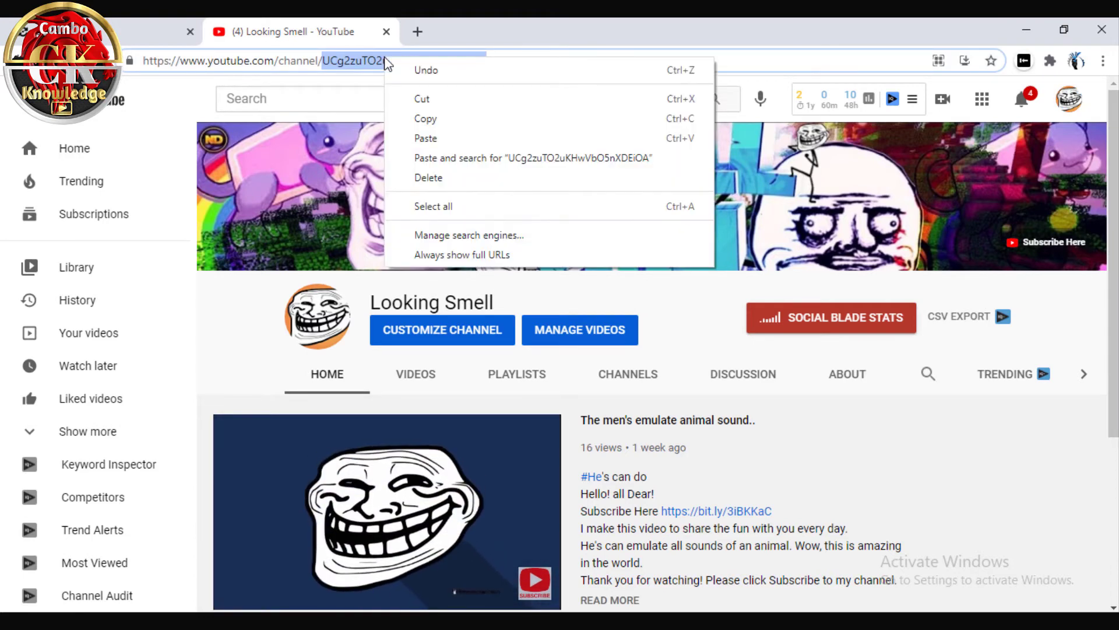
pyautogui.click(467, 125)
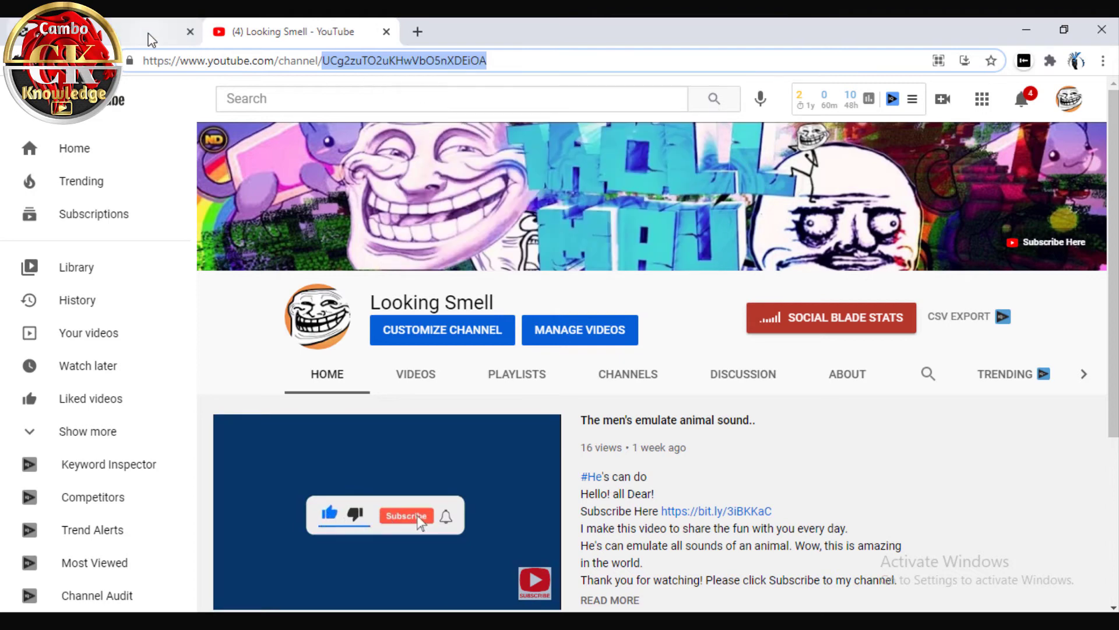
pyautogui.click(153, 37)
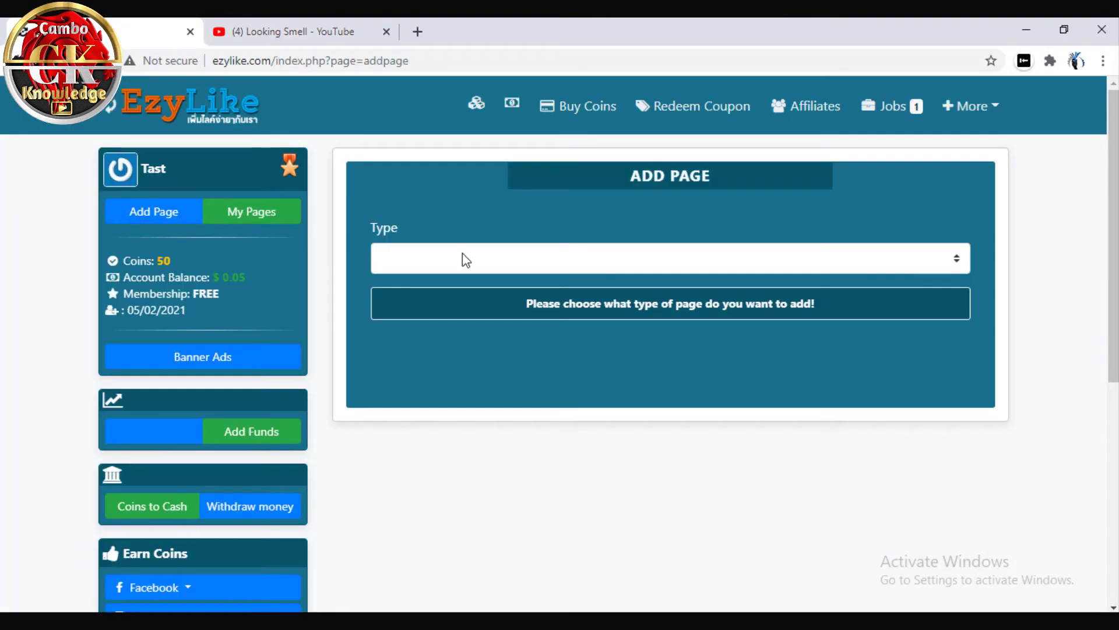
# Set the page type to Youtube Subscribers and paste the channel ID as Youtube Username
pyautogui.click(459, 268)
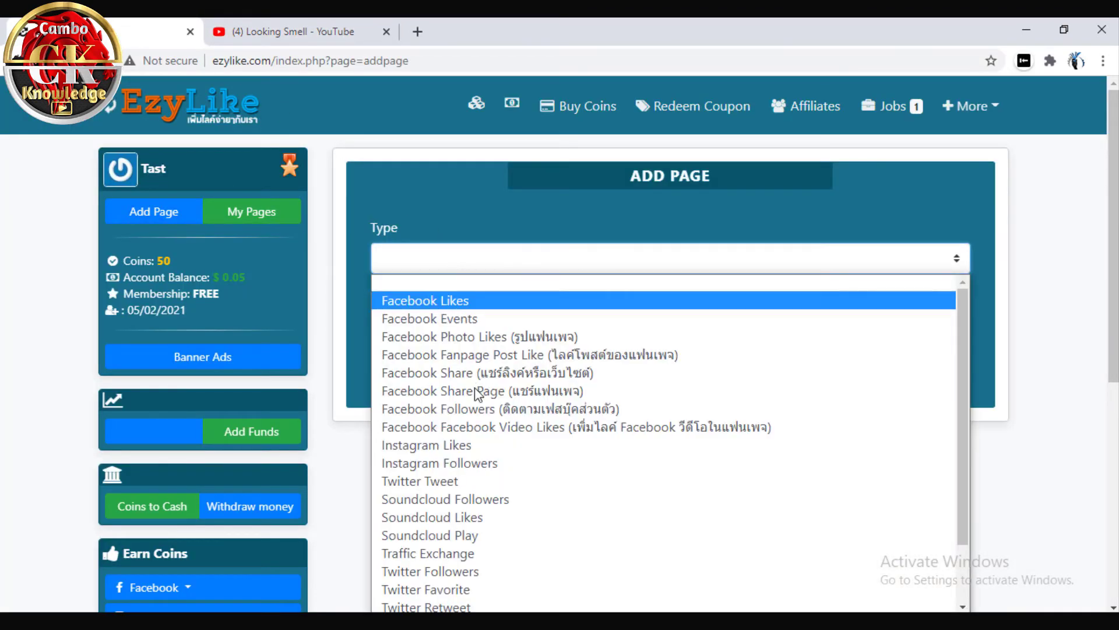
pyautogui.scroll(-1, 479, 492)
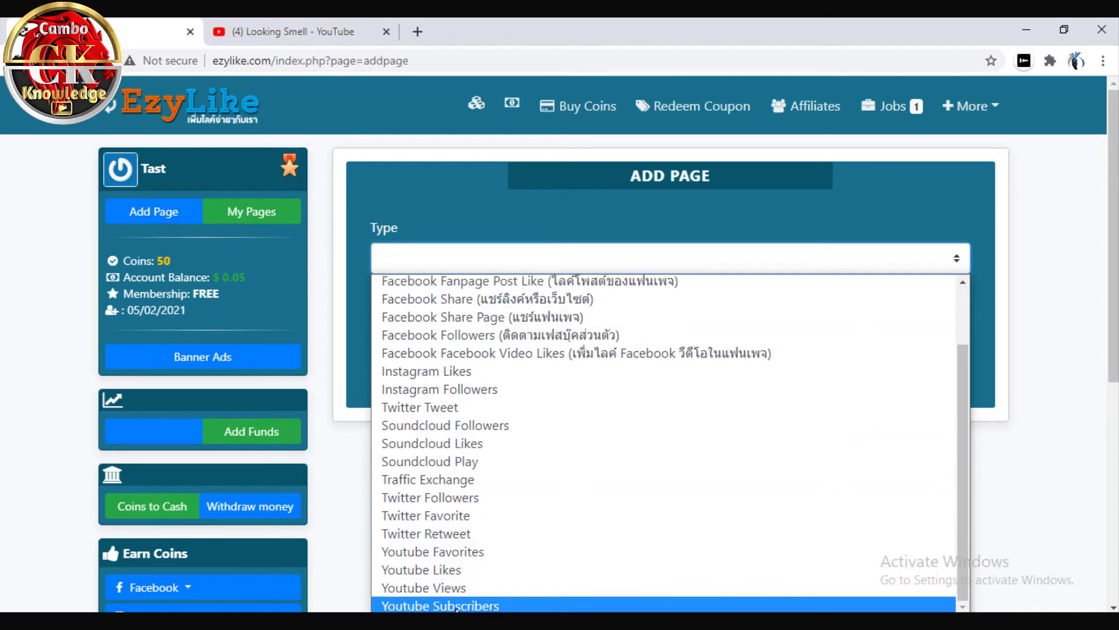
pyautogui.click(456, 605)
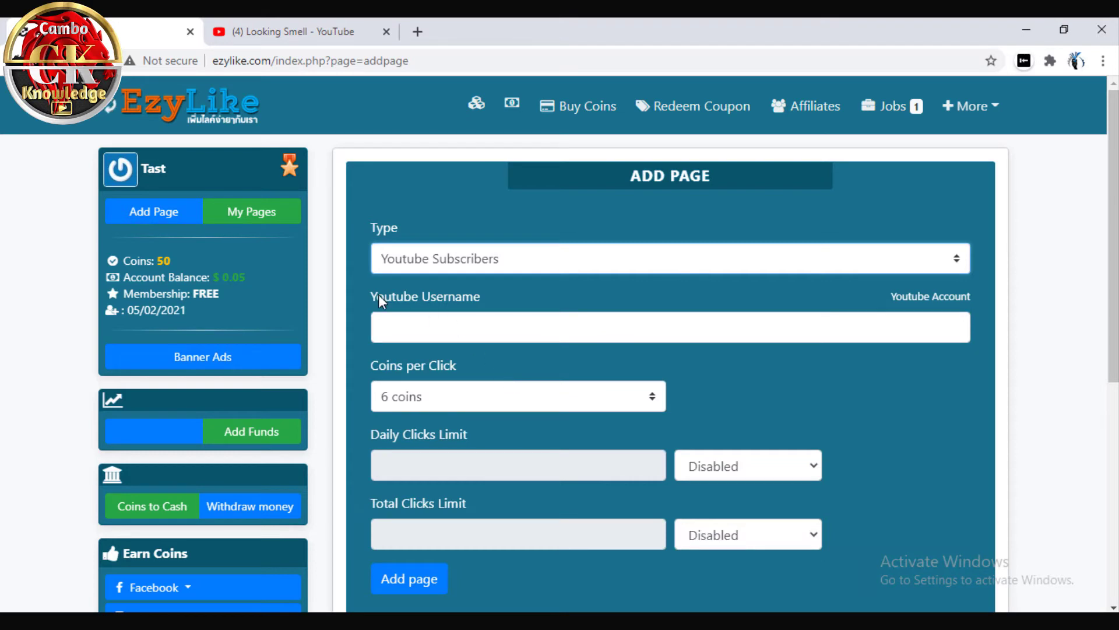
pyautogui.click(510, 327)
pyautogui.click(475, 320)
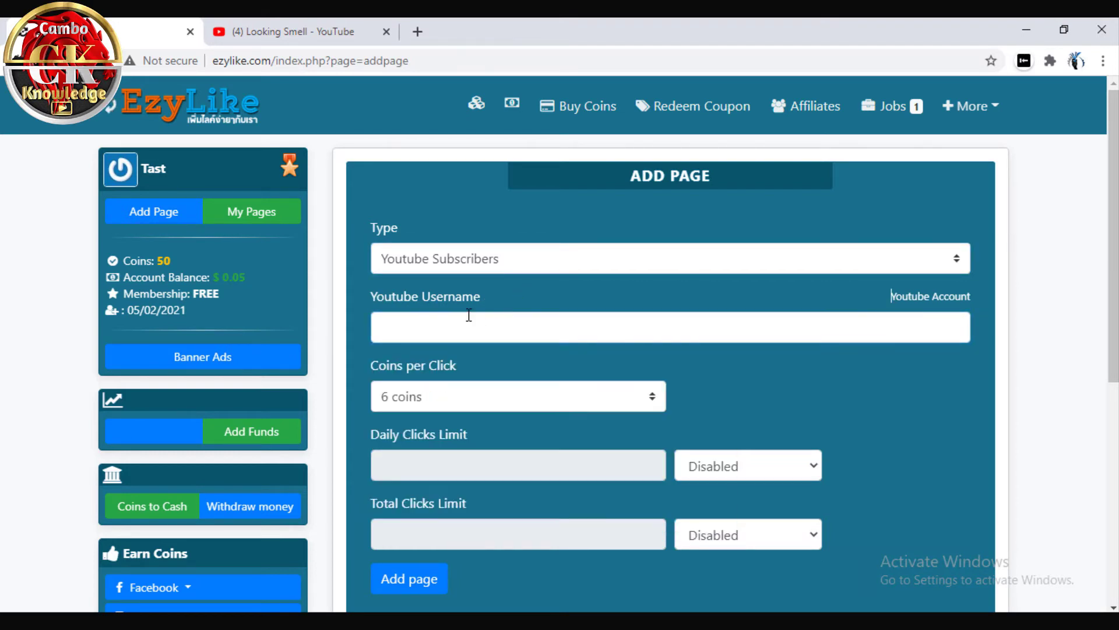
pyautogui.rightClick(431, 322)
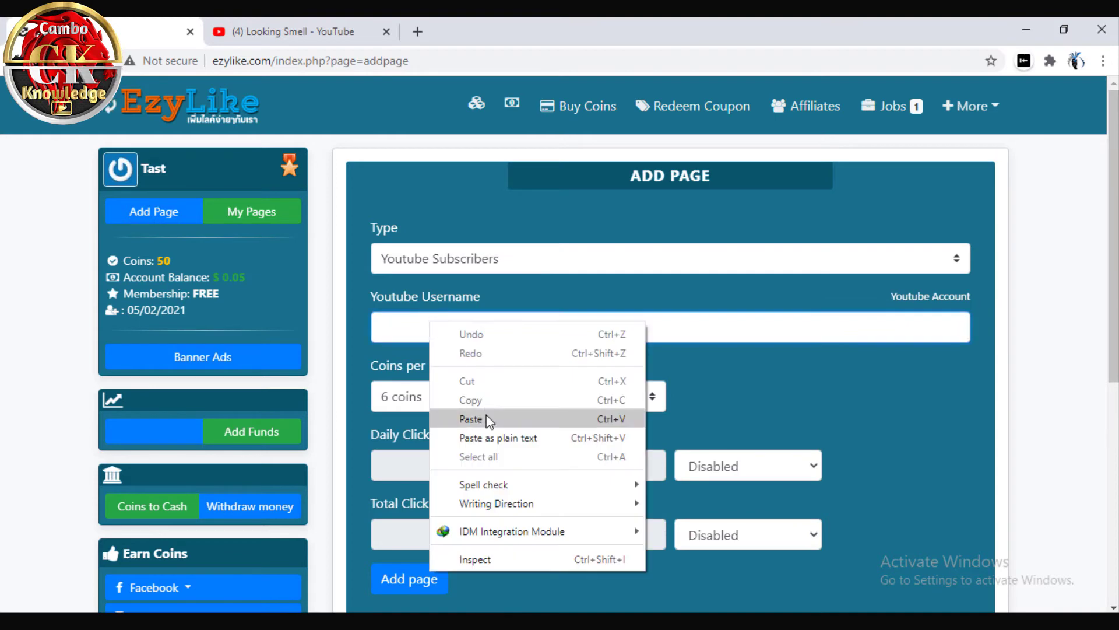
pyautogui.click(488, 415)
pyautogui.click(771, 385)
# Keep 6 coins per click and enable daily (100) and total (1000) click limits
pyautogui.scroll(-1, 519, 396)
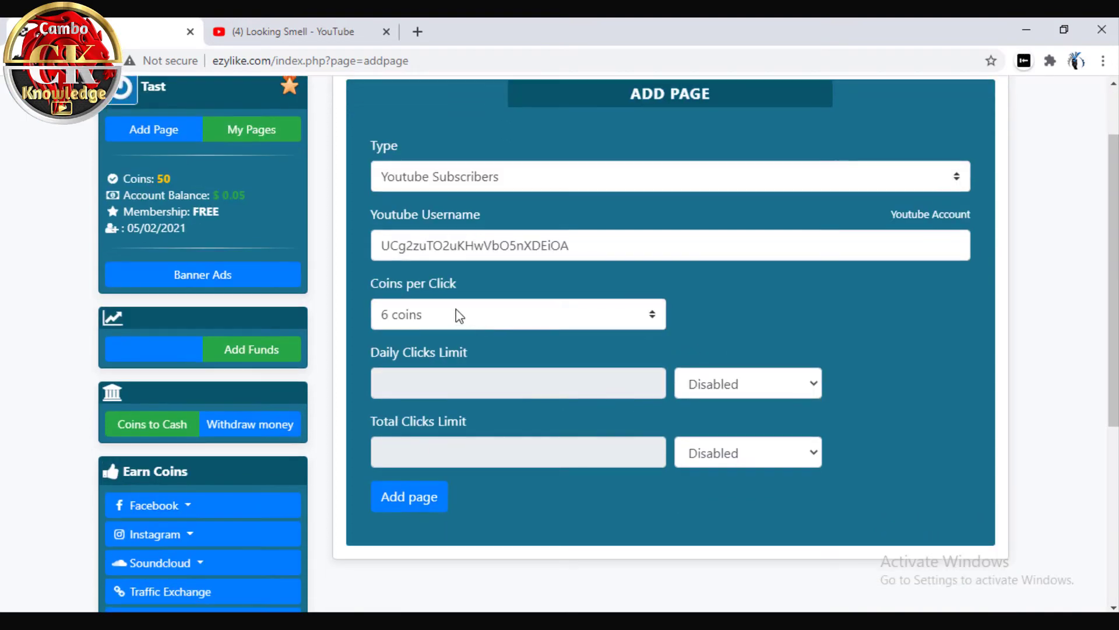
pyautogui.click(606, 316)
pyautogui.click(464, 409)
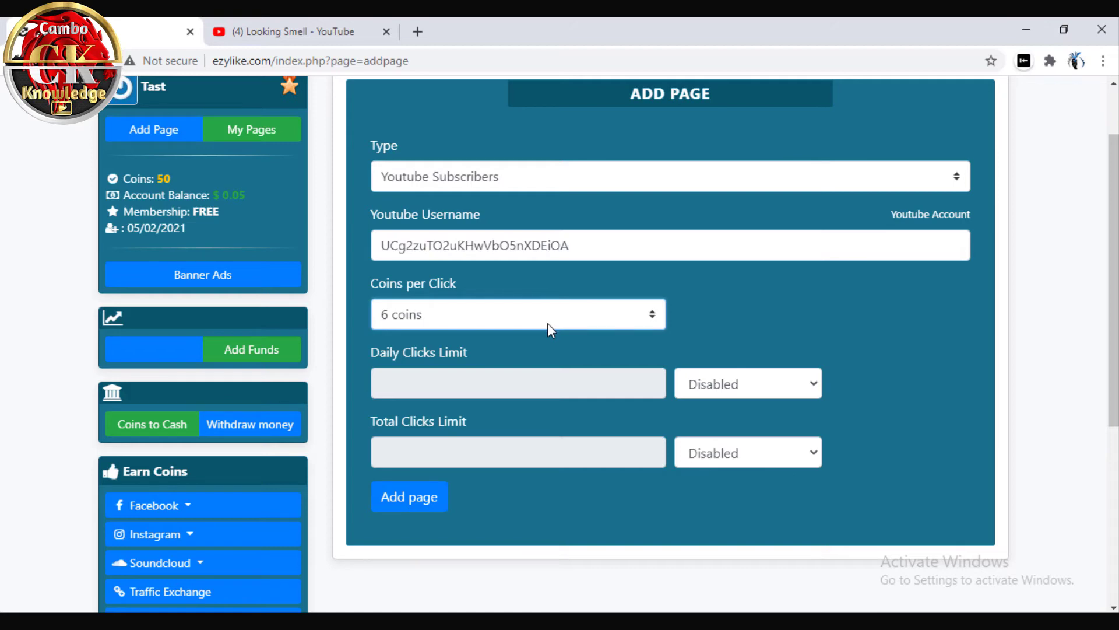
pyautogui.scroll(-4, 663, 344)
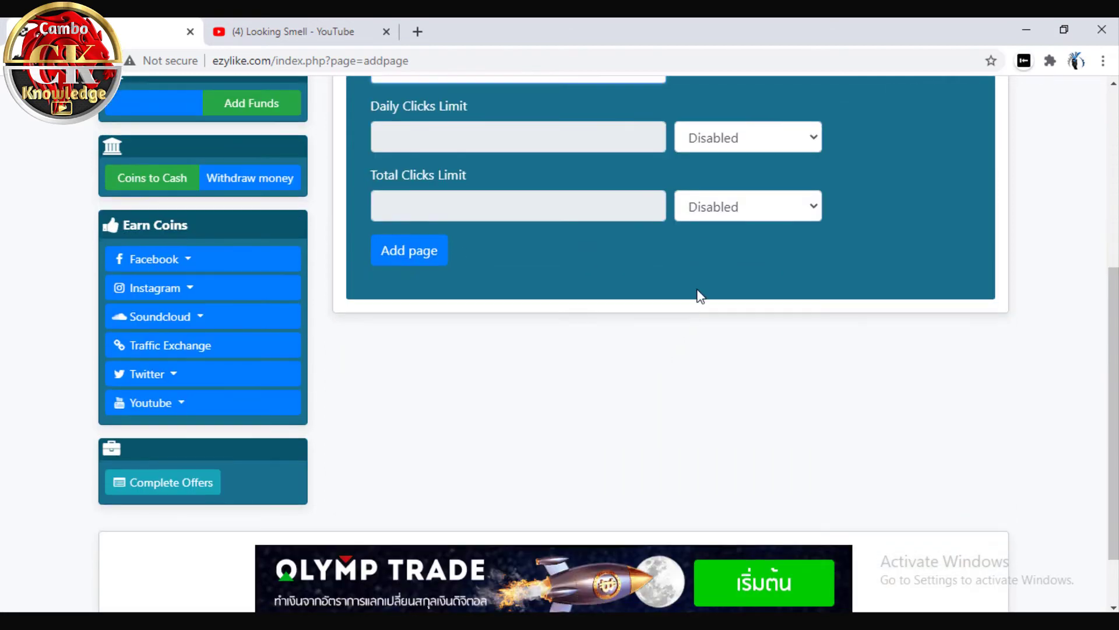
pyautogui.scroll(3, 697, 295)
pyautogui.click(712, 303)
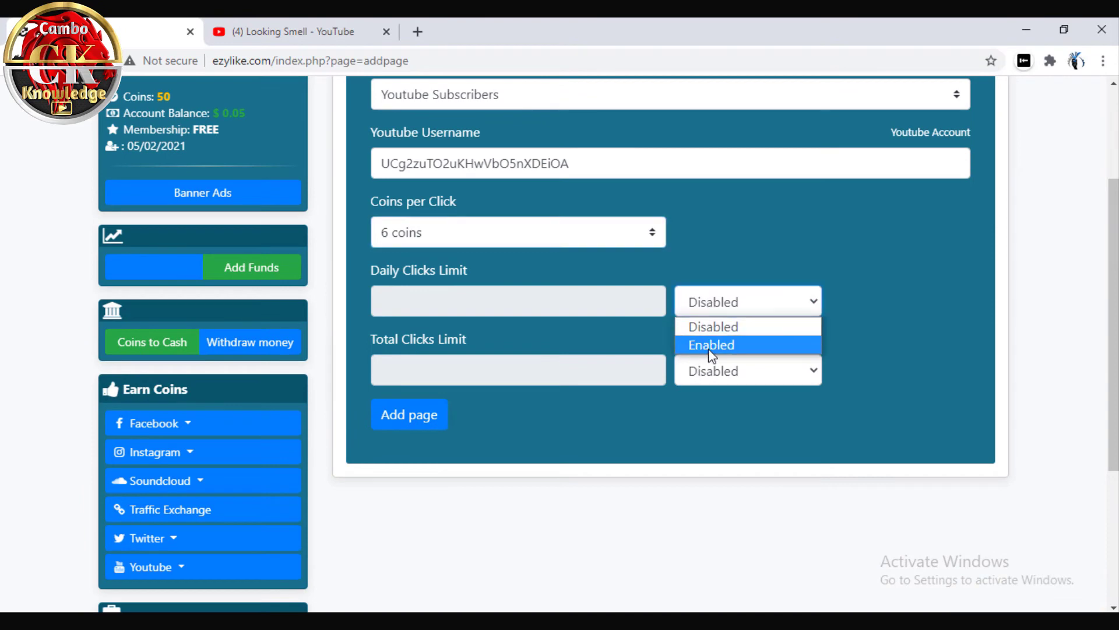
pyautogui.click(708, 347)
pyautogui.click(695, 377)
pyautogui.click(702, 414)
pyautogui.scroll(3, 495, 396)
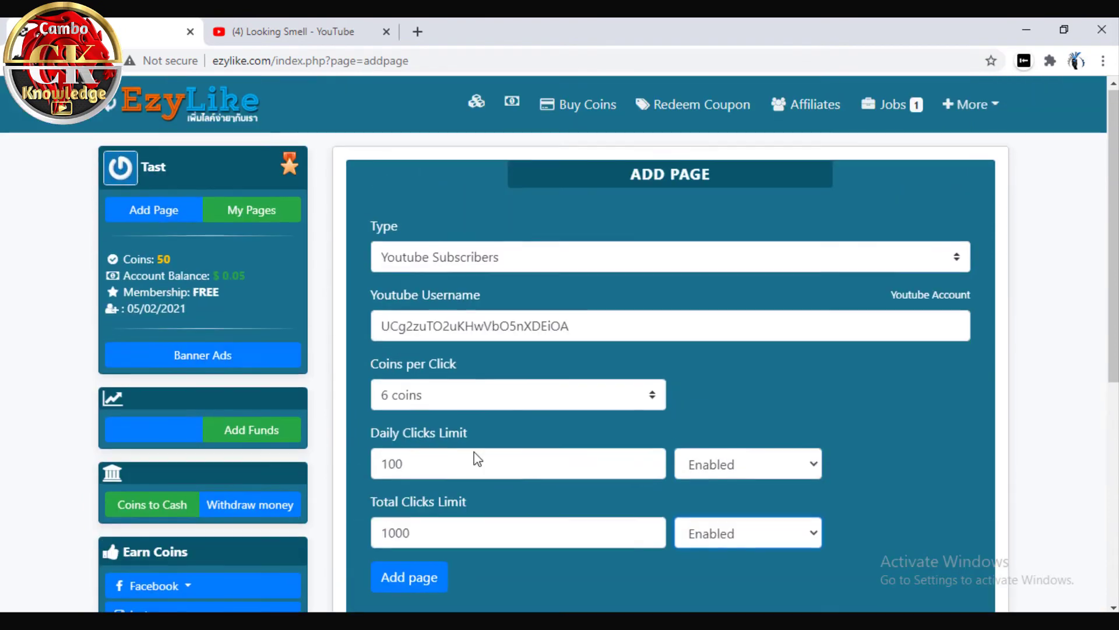
pyautogui.scroll(-1, 475, 429)
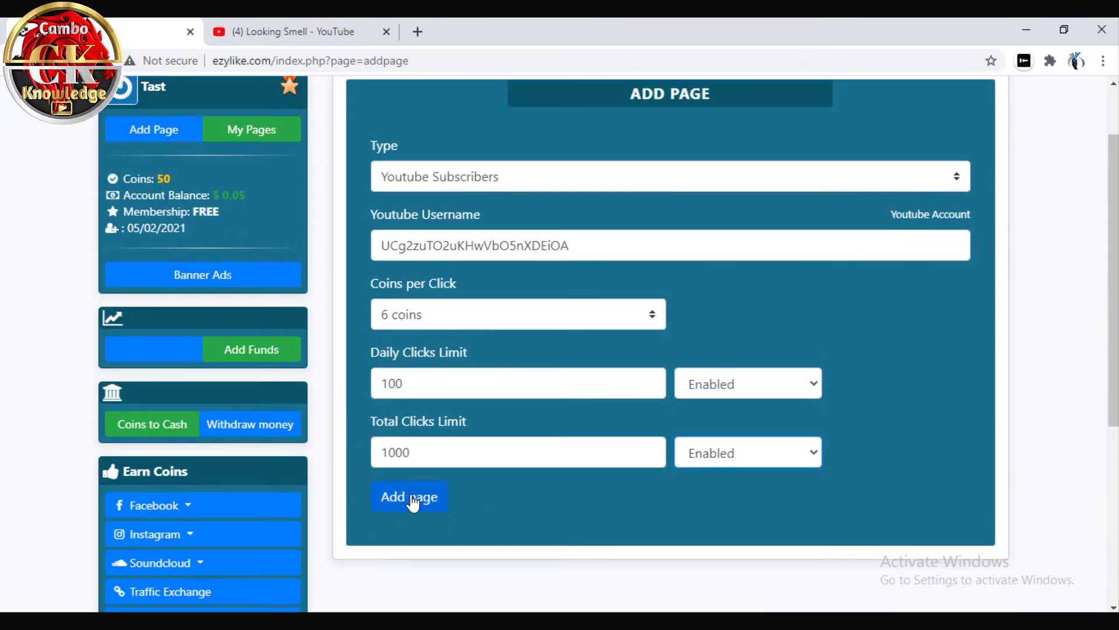
# Submit the Youtube Subscribers page and highlight the resulting 'Youtube Account dosen't exist!' error
pyautogui.click(413, 500)
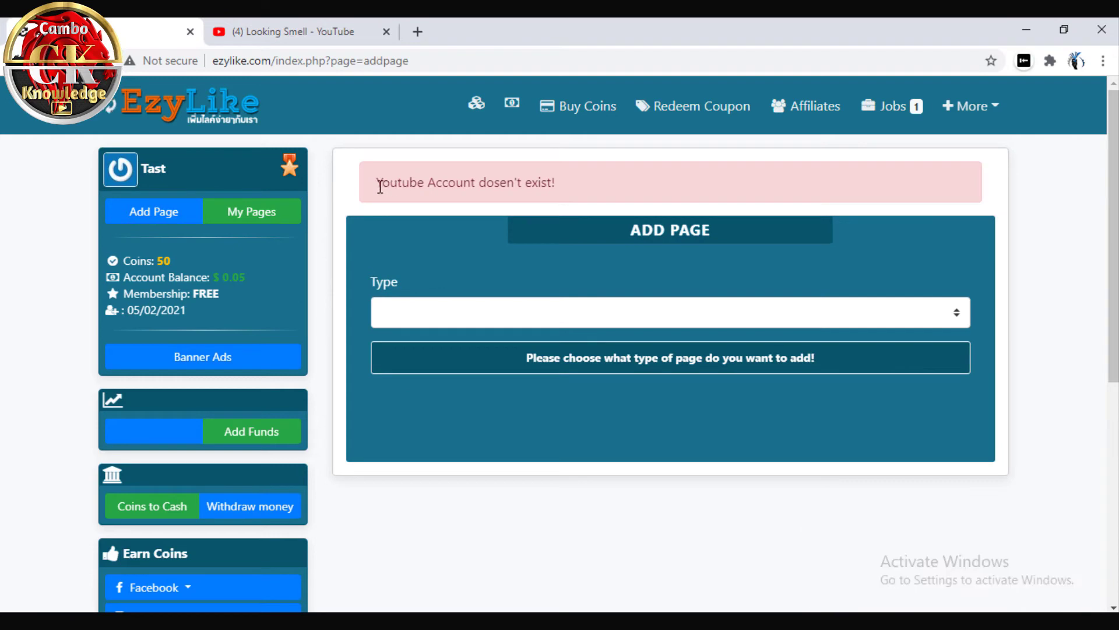
pyautogui.moveTo(378, 185); pyautogui.dragTo(550, 185)
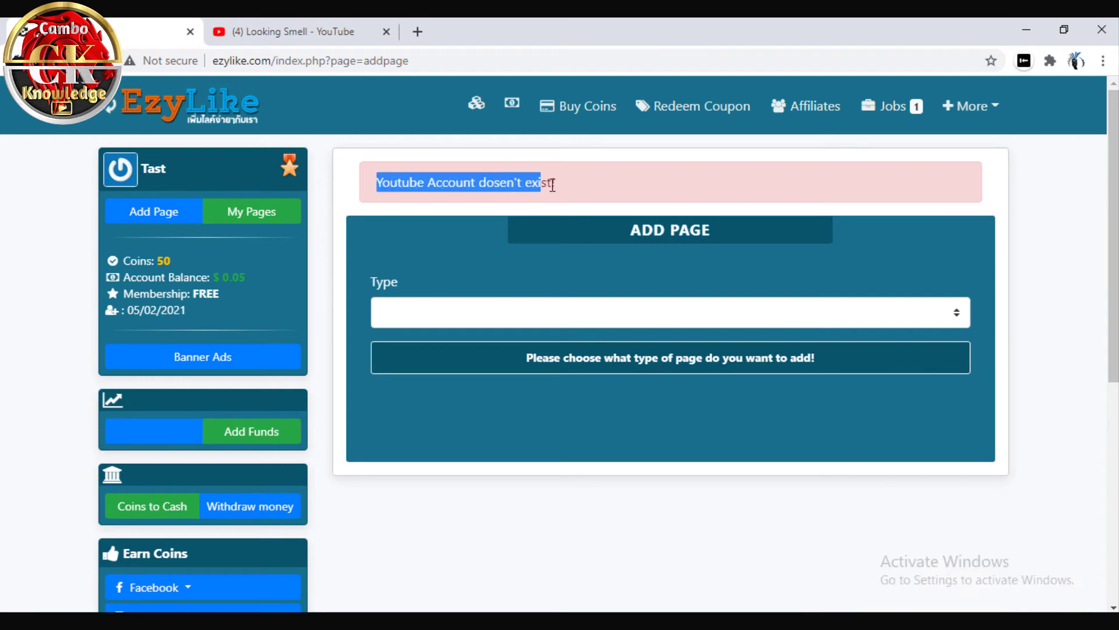
pyautogui.click(463, 202)
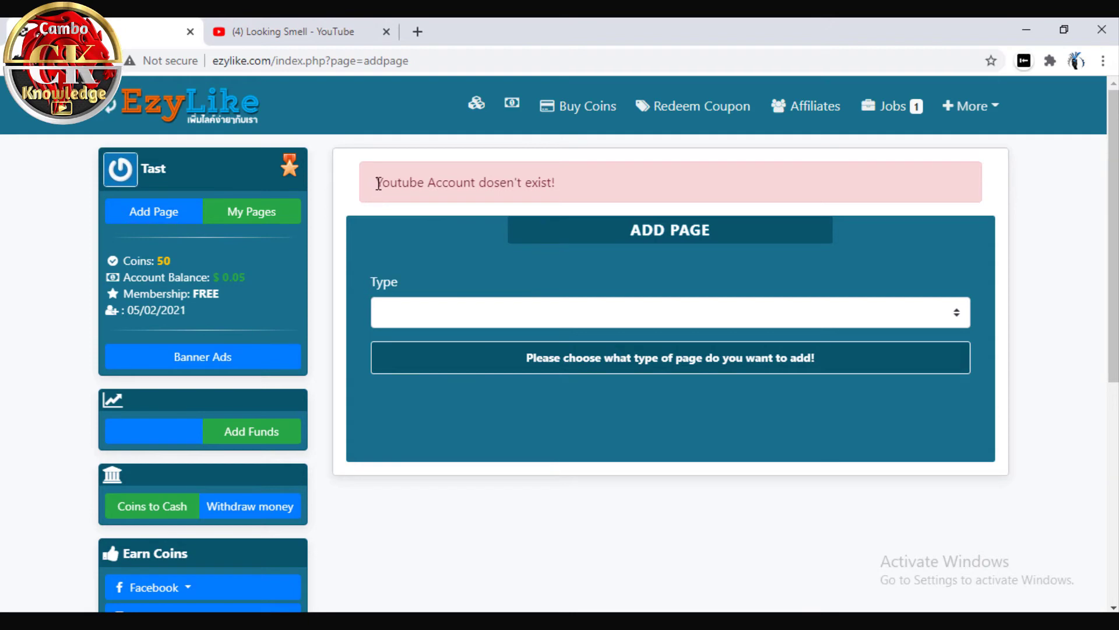
pyautogui.moveTo(410, 174); pyautogui.dragTo(594, 215)
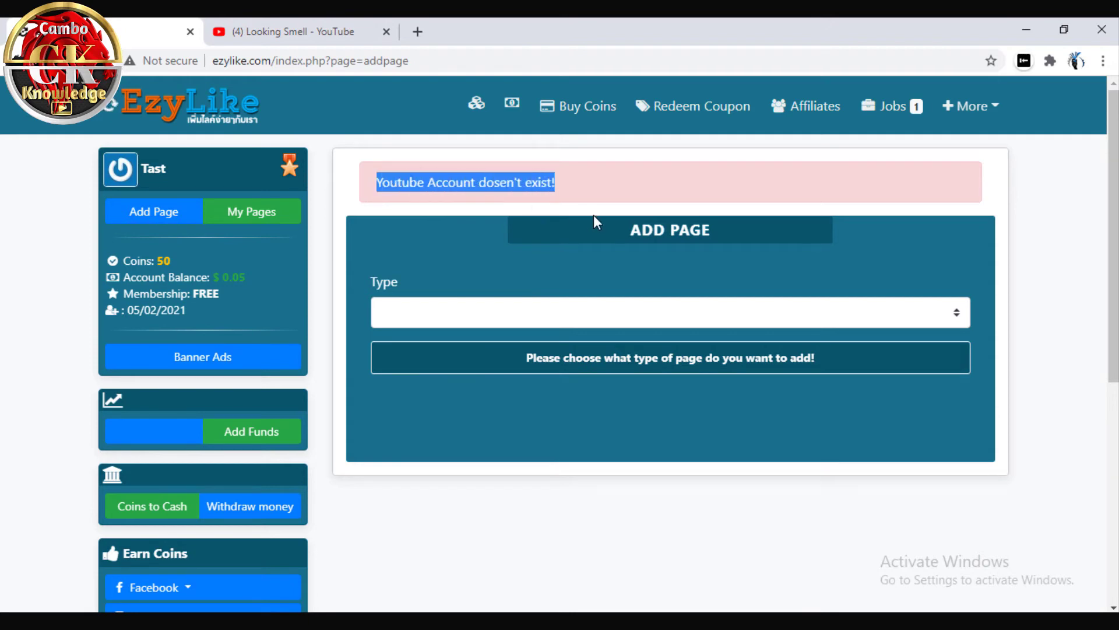
pyautogui.click(635, 196)
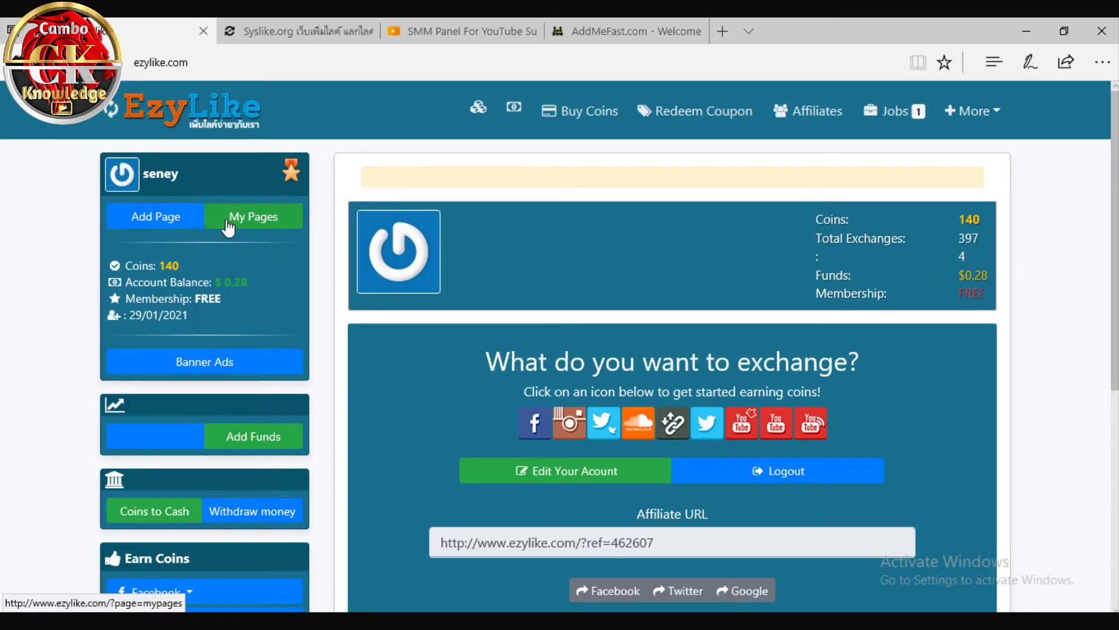
# Filter My Pages to Youtube Subscribers campaigns, then switch to the Chrome EzyLike window
pyautogui.click(233, 224)
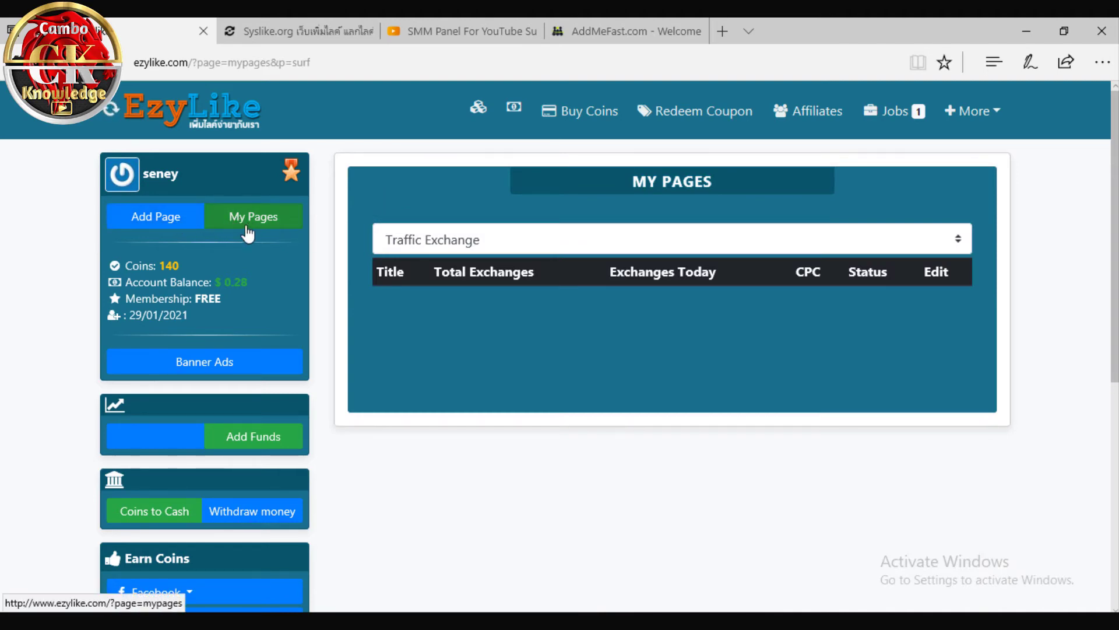
pyautogui.click(519, 245)
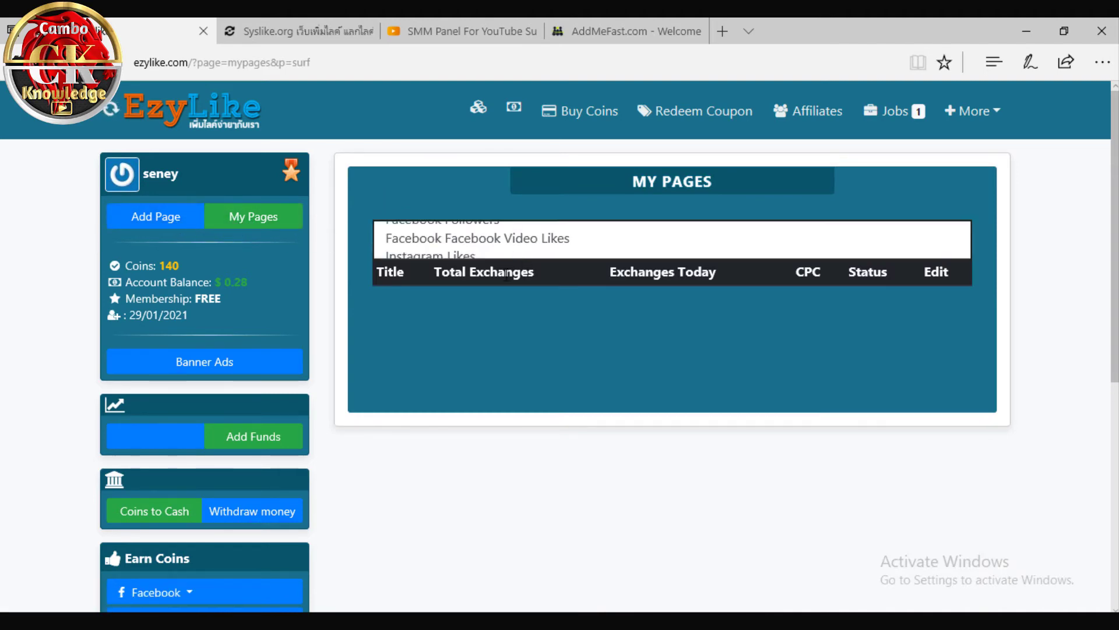
pyautogui.click(434, 494)
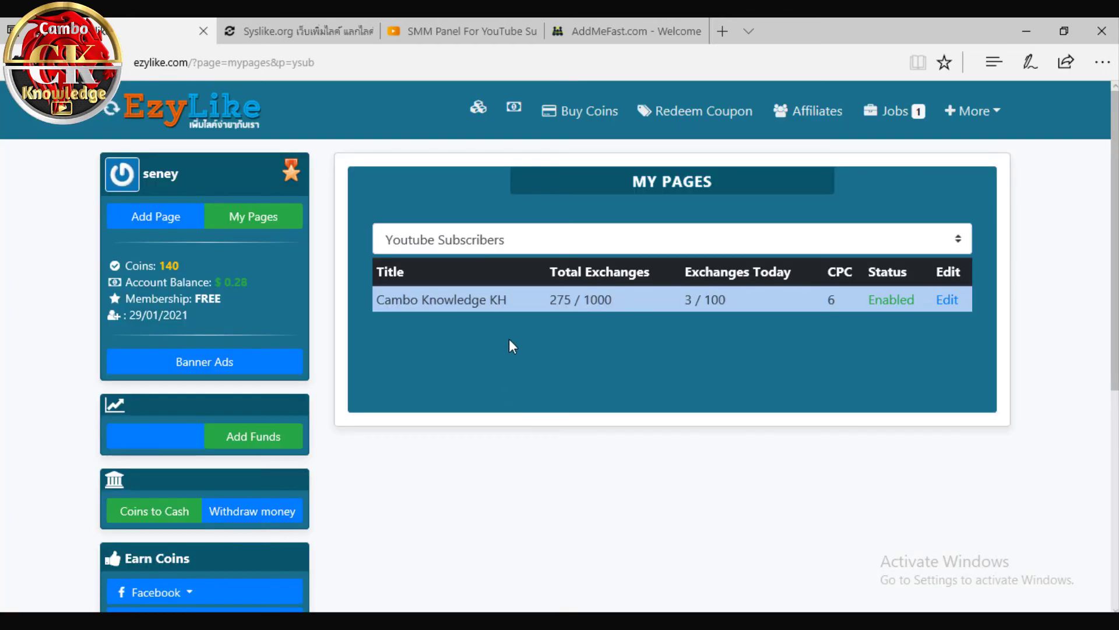
pyautogui.moveTo(381, 300); pyautogui.dragTo(740, 304)
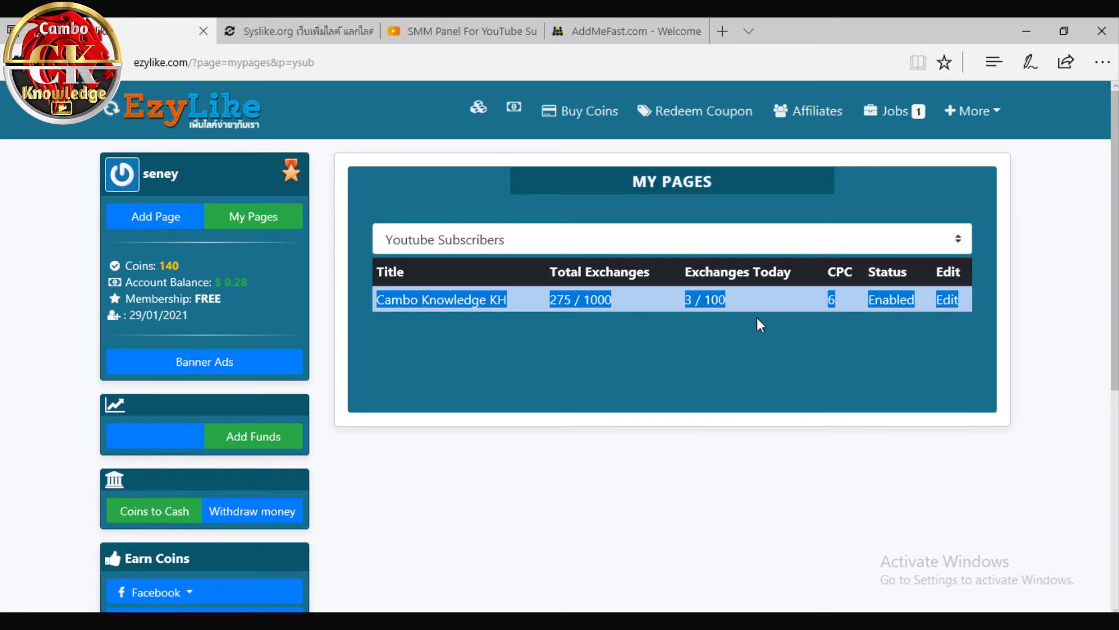
pyautogui.click(692, 298)
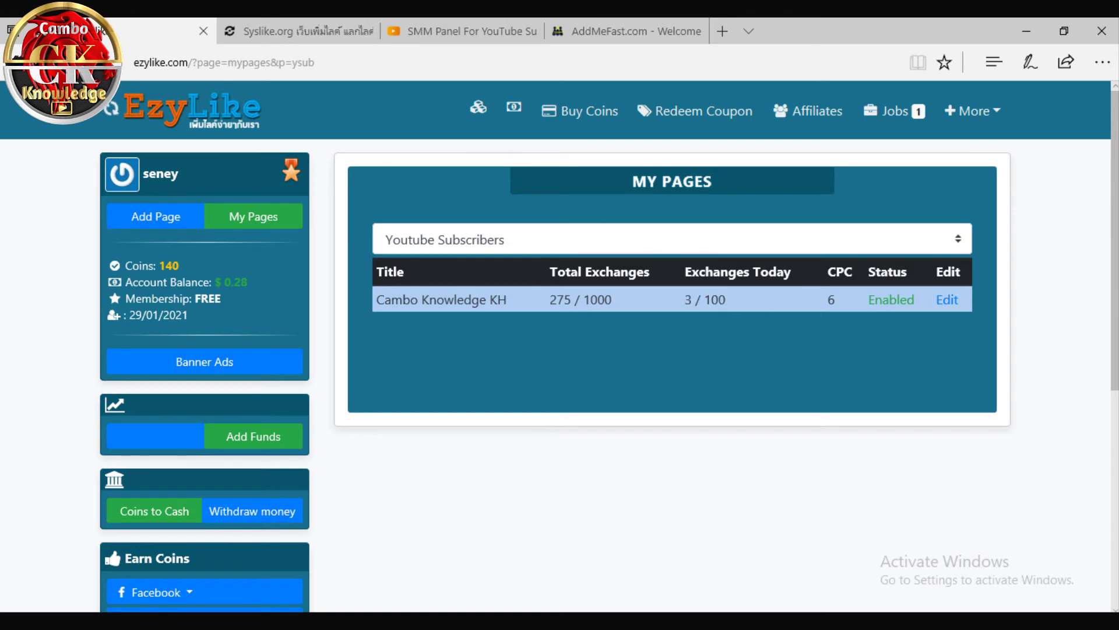
pyautogui.click(673, 560)
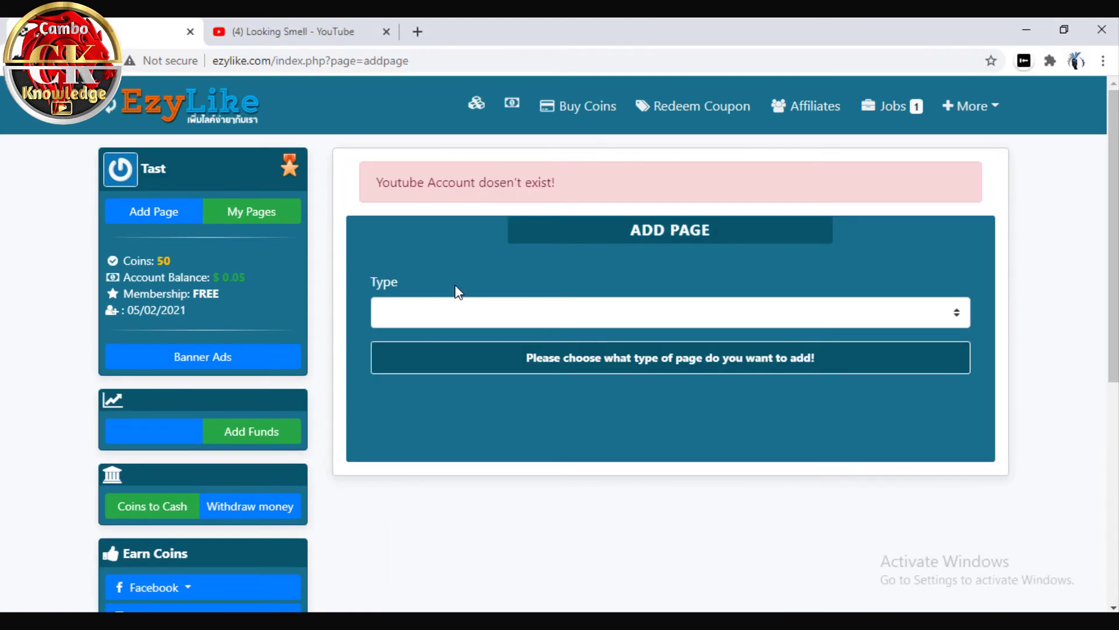
# Scroll through the Add Page view and highlight the Coins: 50 balance
pyautogui.scroll(-4, 355, 299)
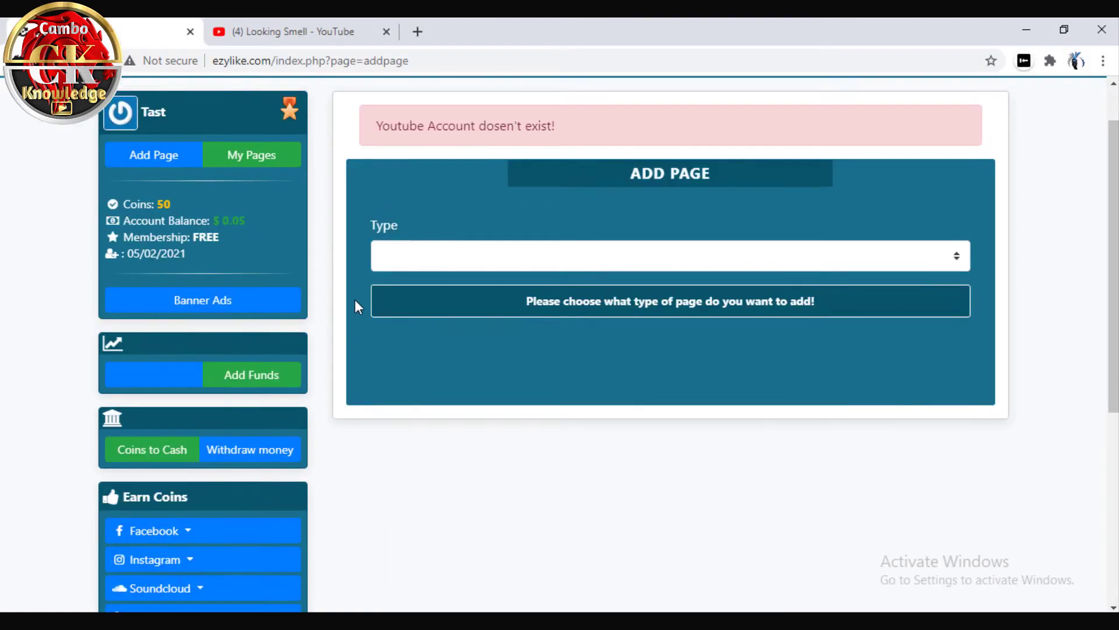
pyautogui.scroll(3, 337, 327)
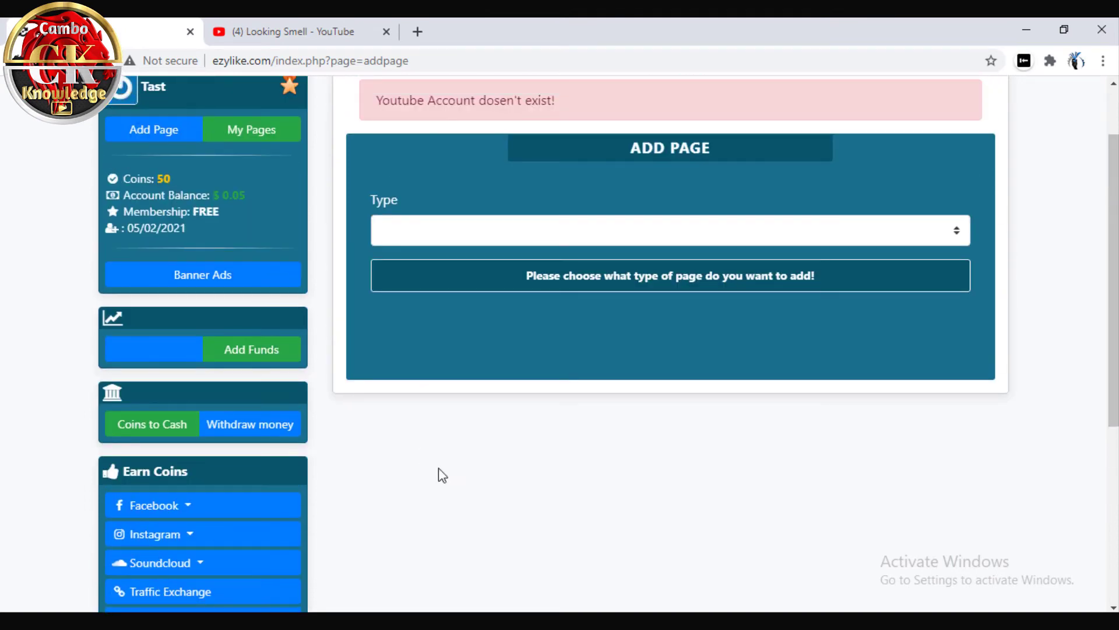
pyautogui.scroll(2, 412, 439)
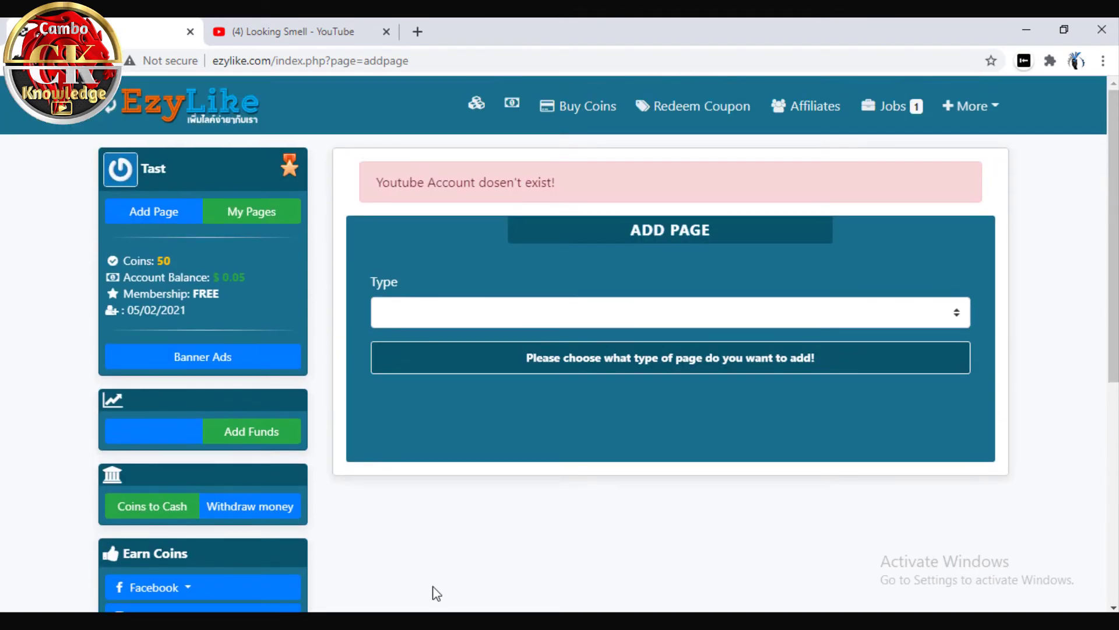
pyautogui.scroll(-2, 408, 408)
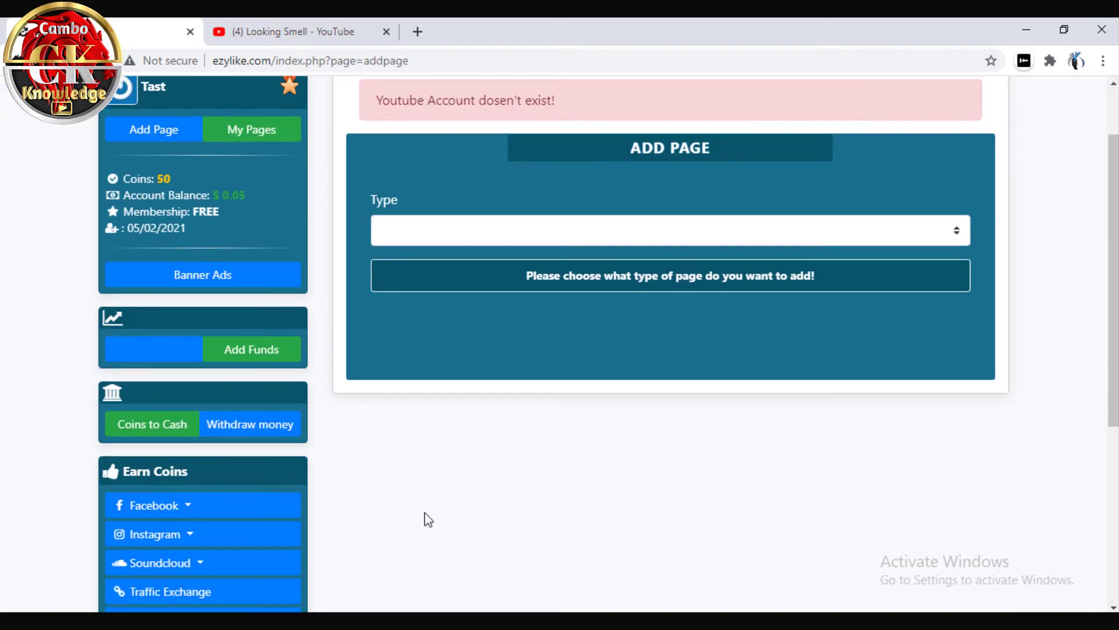
pyautogui.scroll(2, 491, 499)
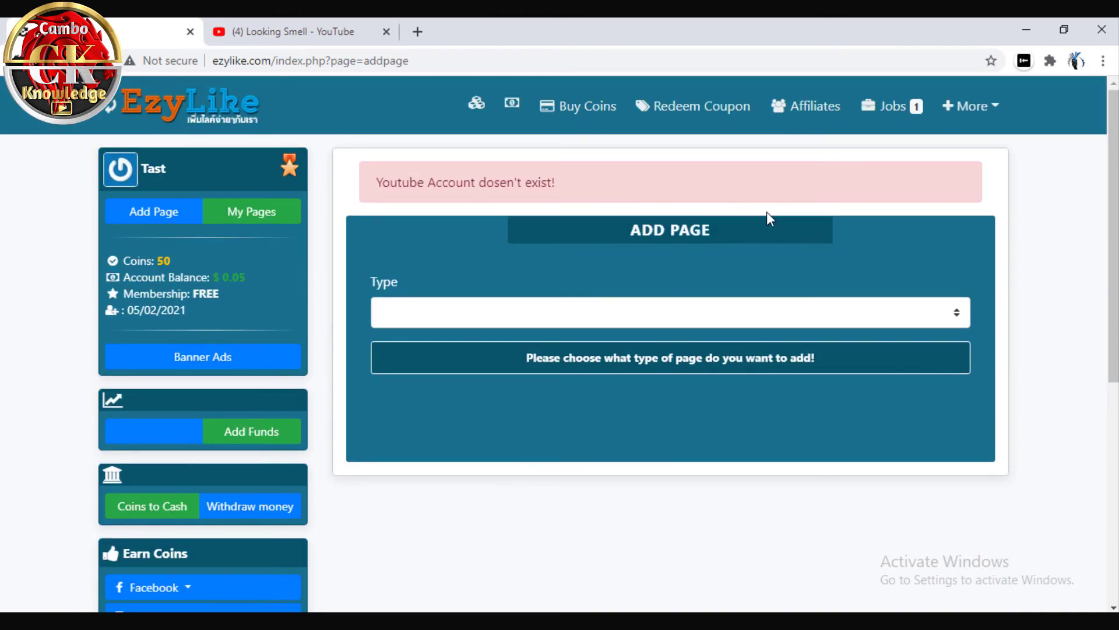
pyautogui.scroll(-4, 177, 334)
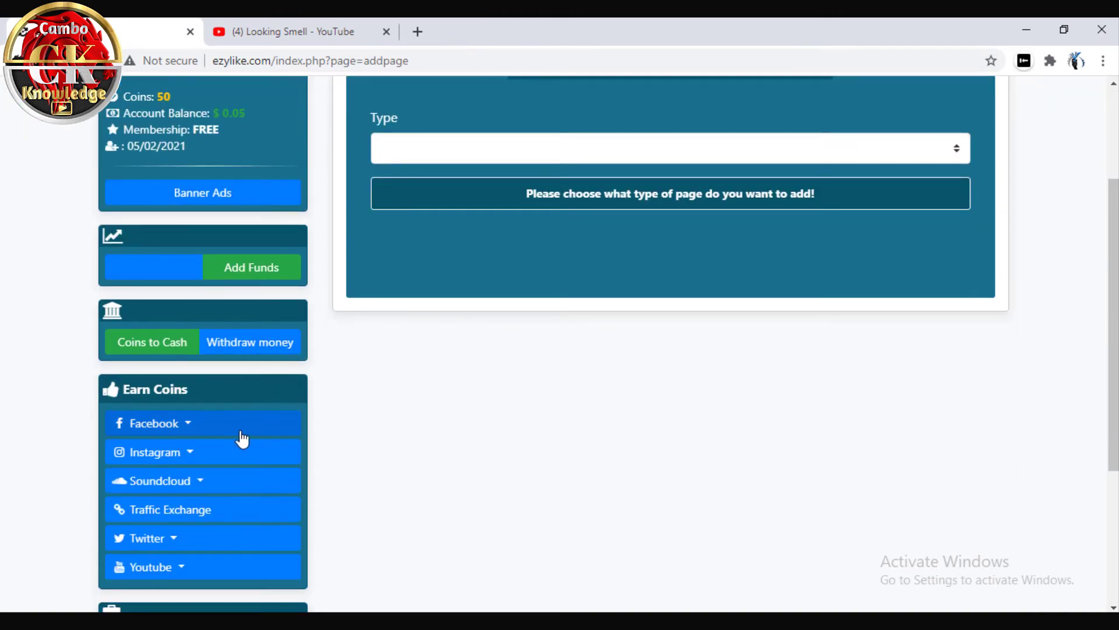
pyautogui.scroll(4, 235, 408)
pyautogui.moveTo(176, 258); pyautogui.dragTo(112, 257)
pyautogui.click(207, 262)
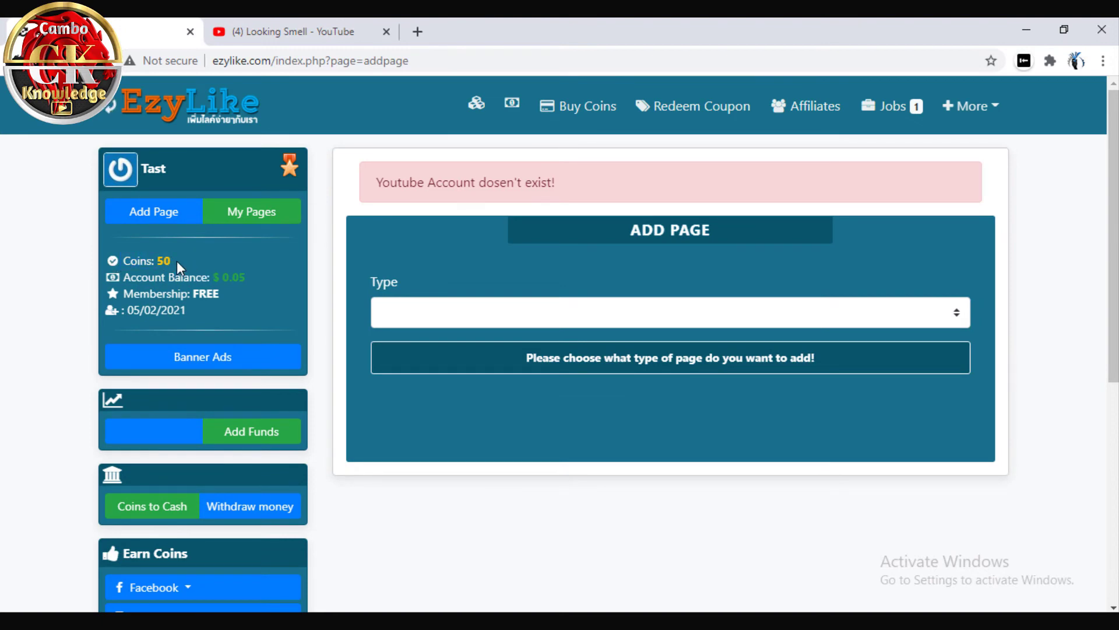
# Expand the Youtube, Facebook and Instagram earning categories and choose Instagram Followers
pyautogui.scroll(-3, 215, 320)
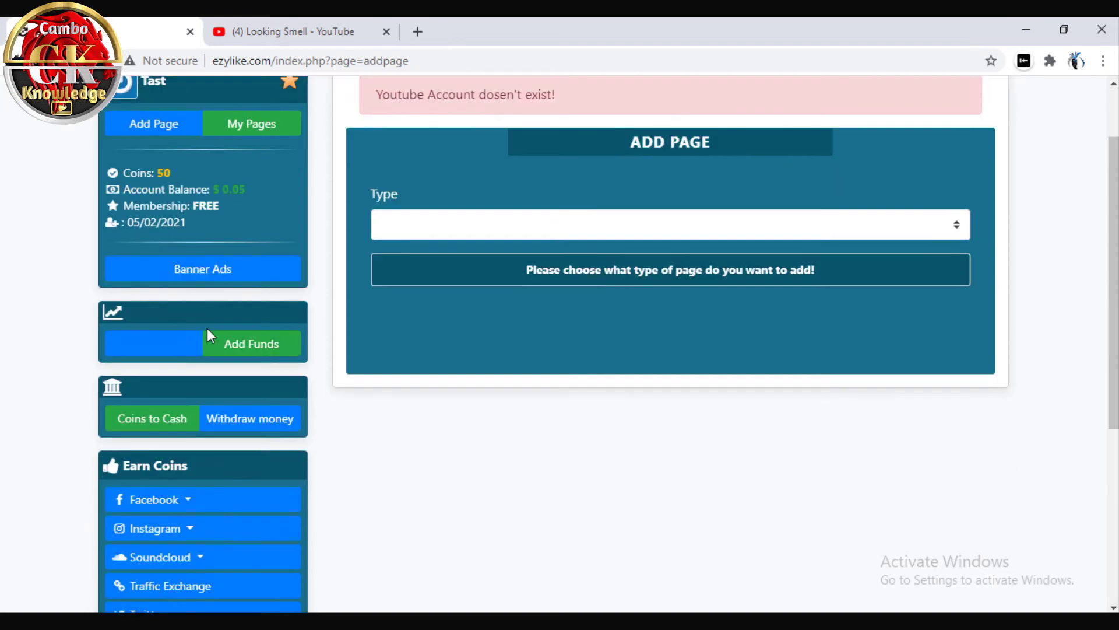
pyautogui.click(175, 574)
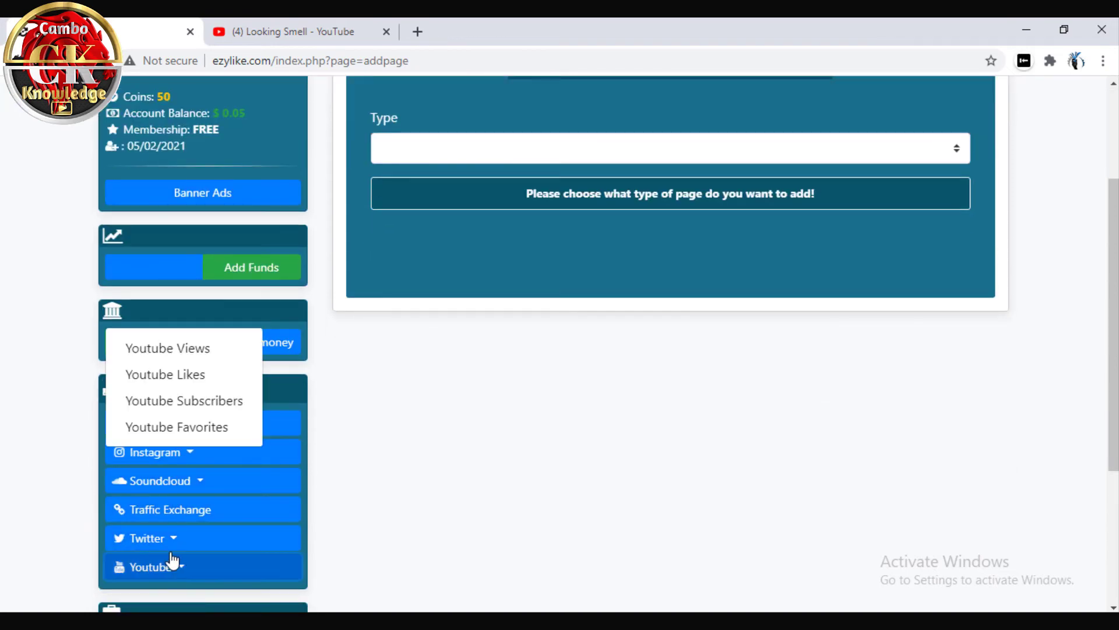
pyautogui.click(362, 450)
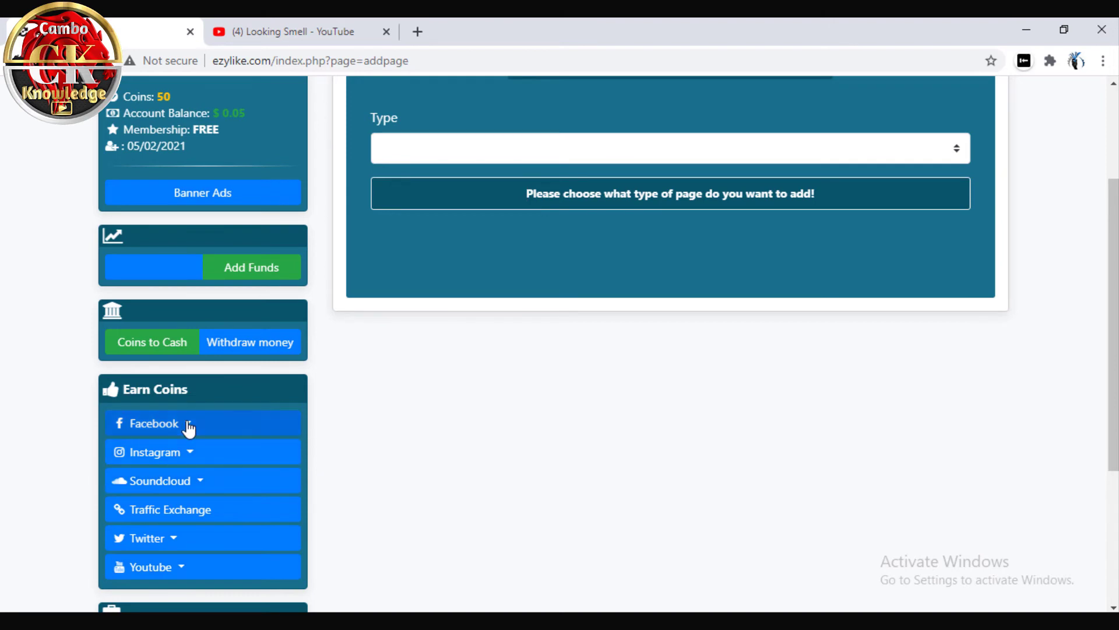
pyautogui.click(188, 428)
pyautogui.click(197, 456)
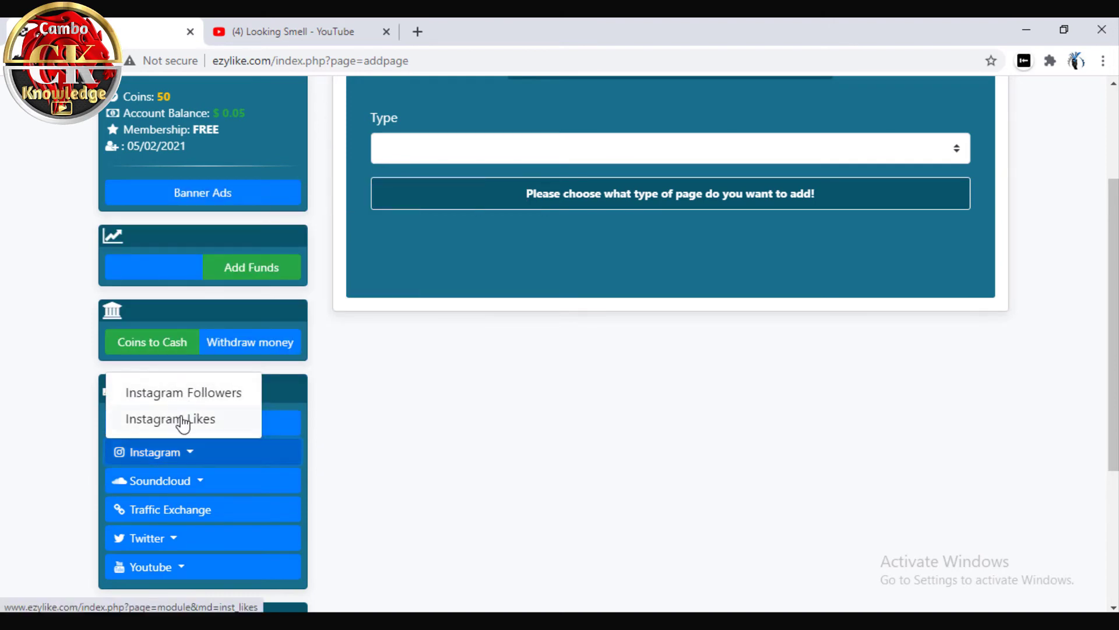
pyautogui.scroll(3, 400, 430)
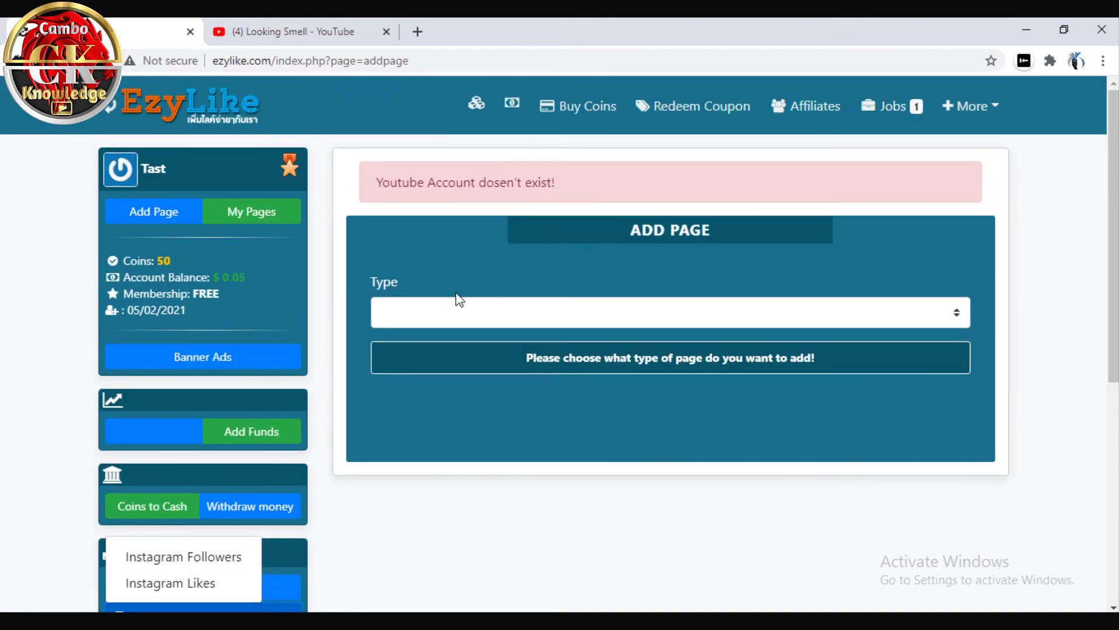
pyautogui.click(173, 556)
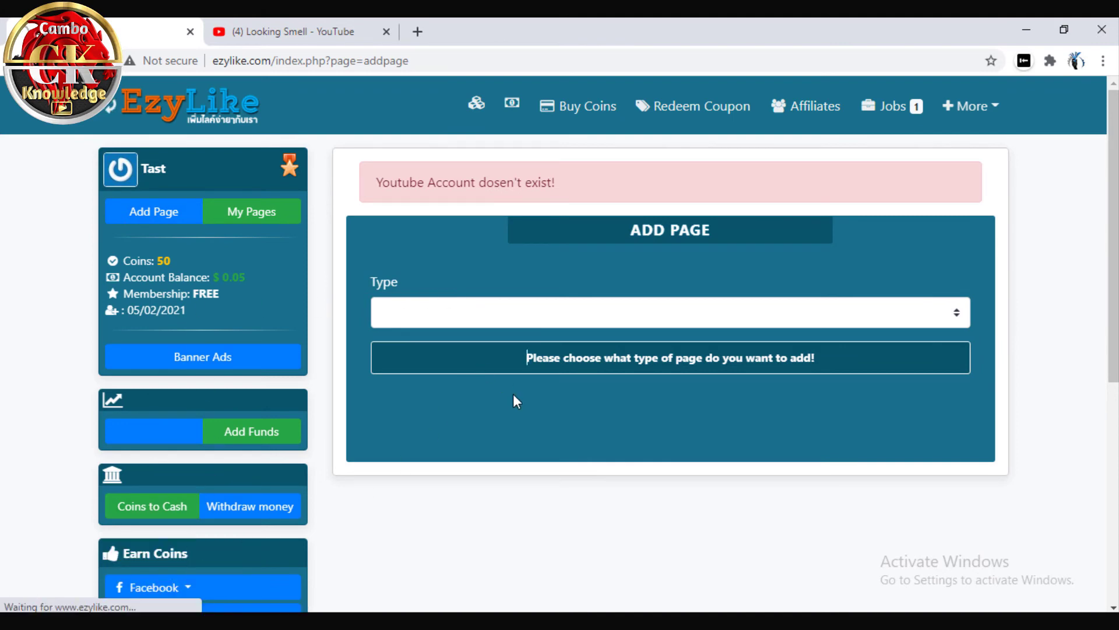
pyautogui.scroll(-2, 509, 409)
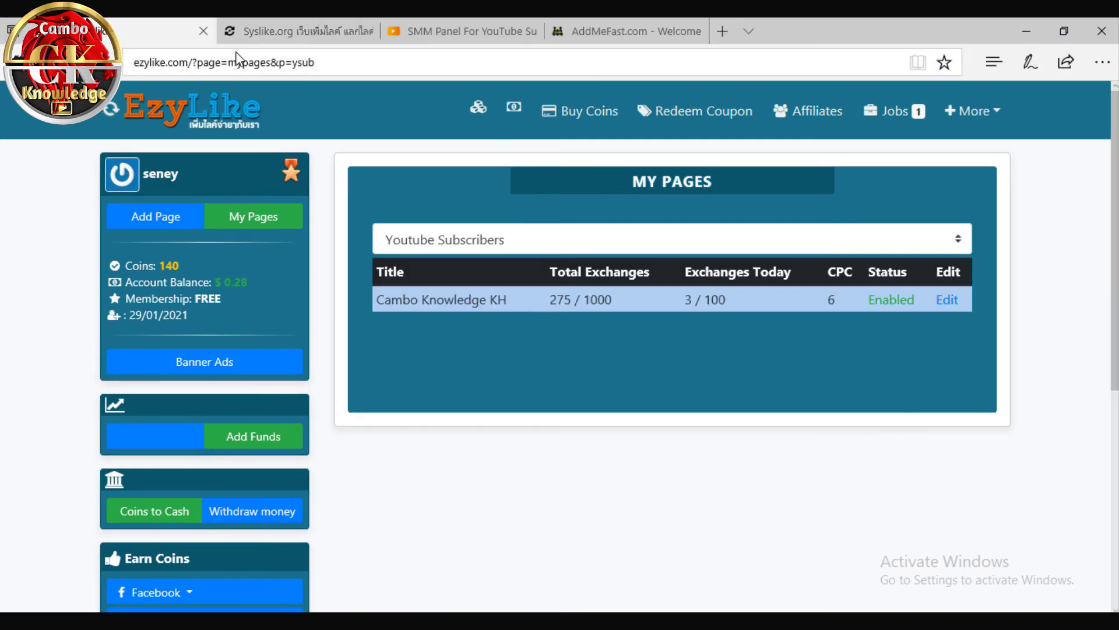
pyautogui.click(302, 36)
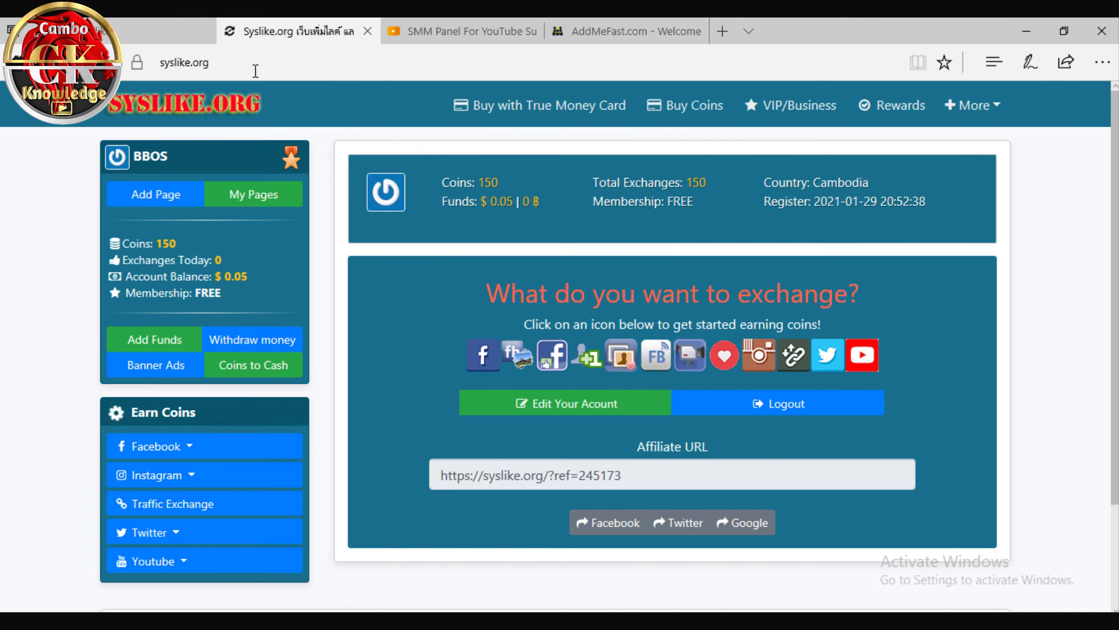
pyautogui.click(169, 32)
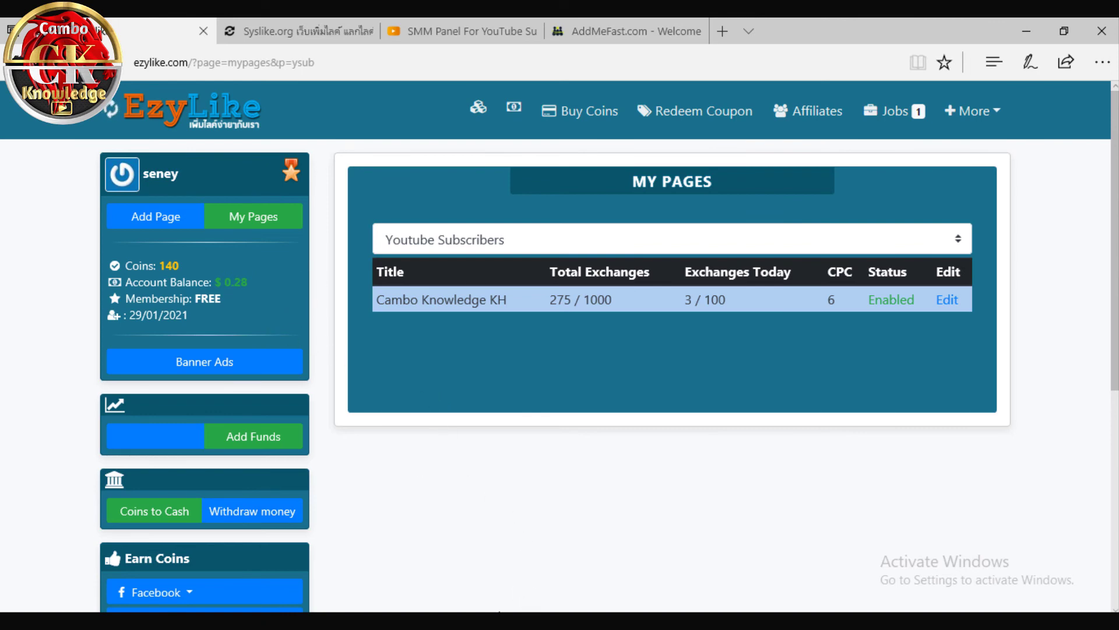
# Bring the Chrome EzyLike window forward and close the YouTube video tab
pyautogui.click(630, 568)
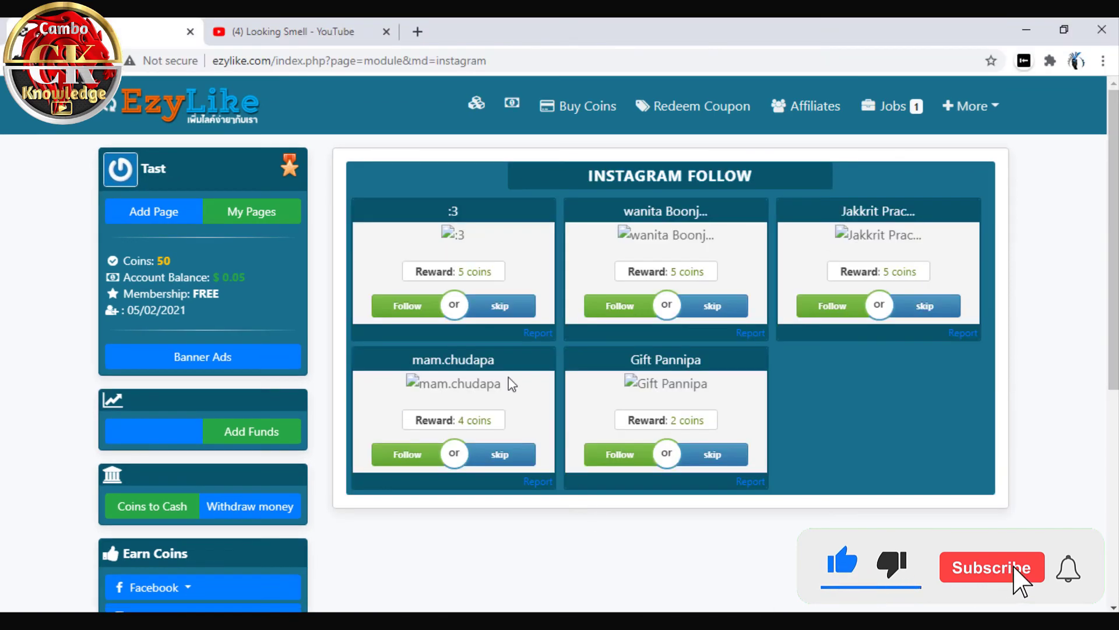
pyautogui.click(386, 31)
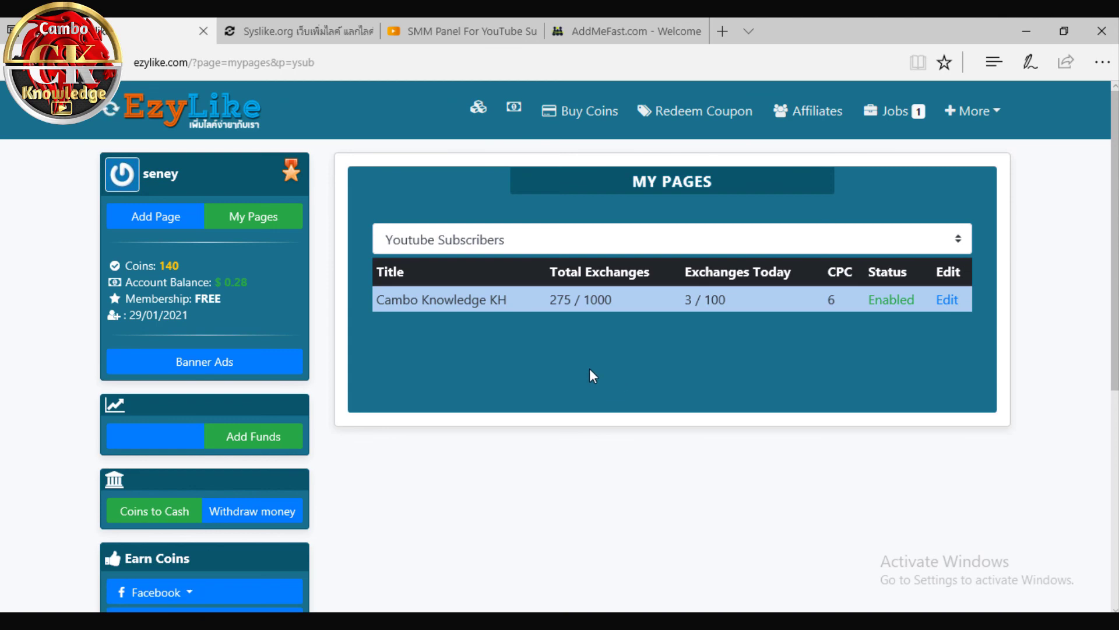
# Open the Youtube Subscribers campaign's Edit Site form and scroll through its settings
pyautogui.click(529, 314)
pyautogui.scroll(-3, 475, 305)
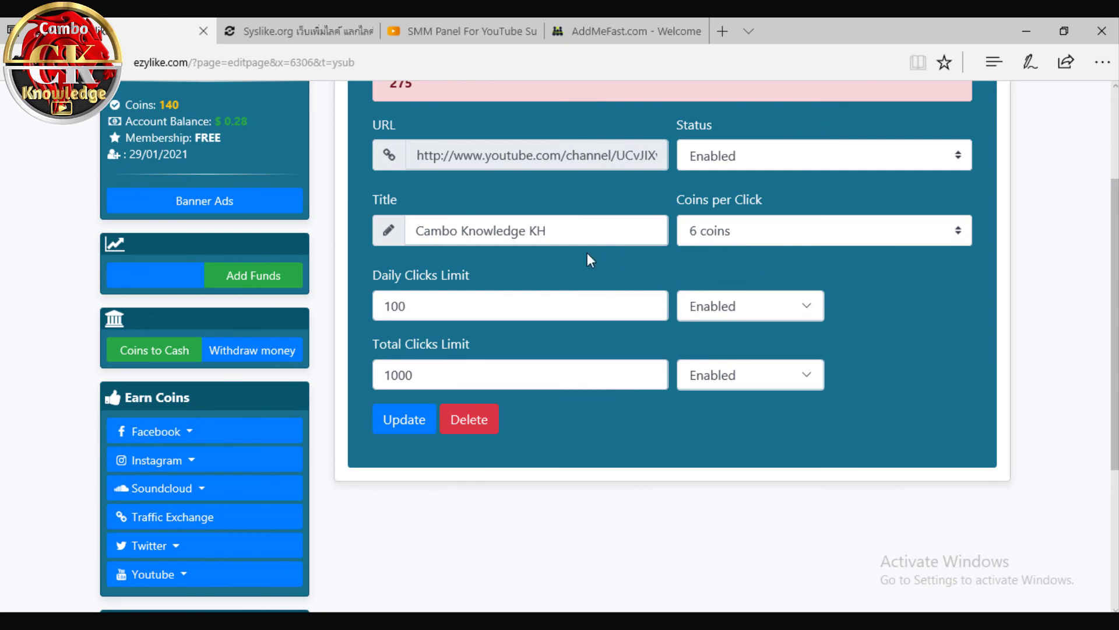
pyautogui.scroll(2, 507, 228)
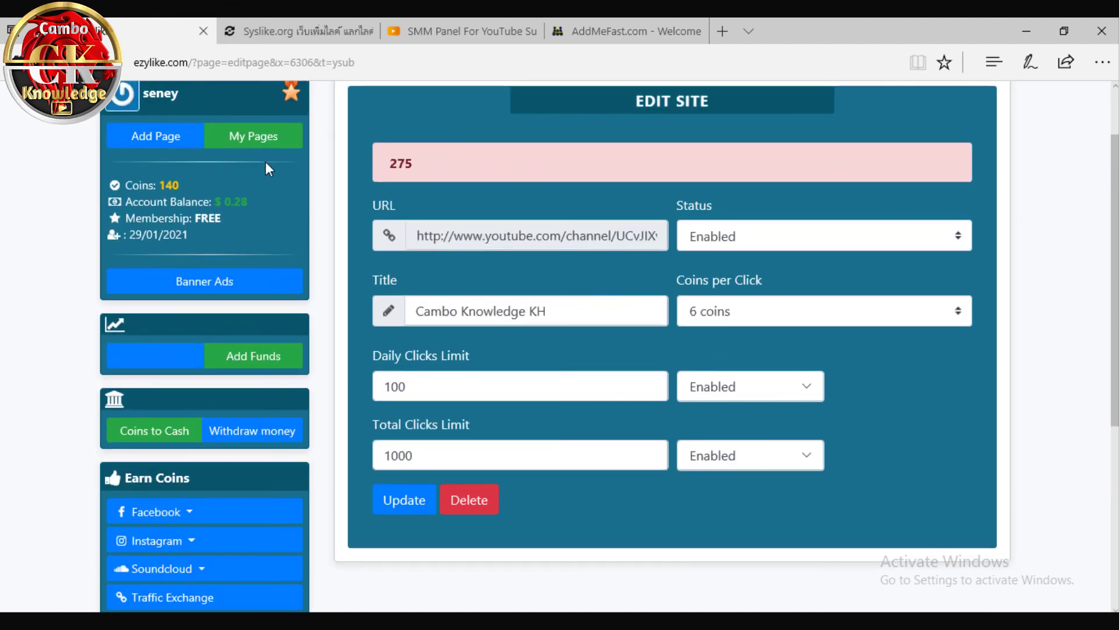
pyautogui.scroll(2, 234, 190)
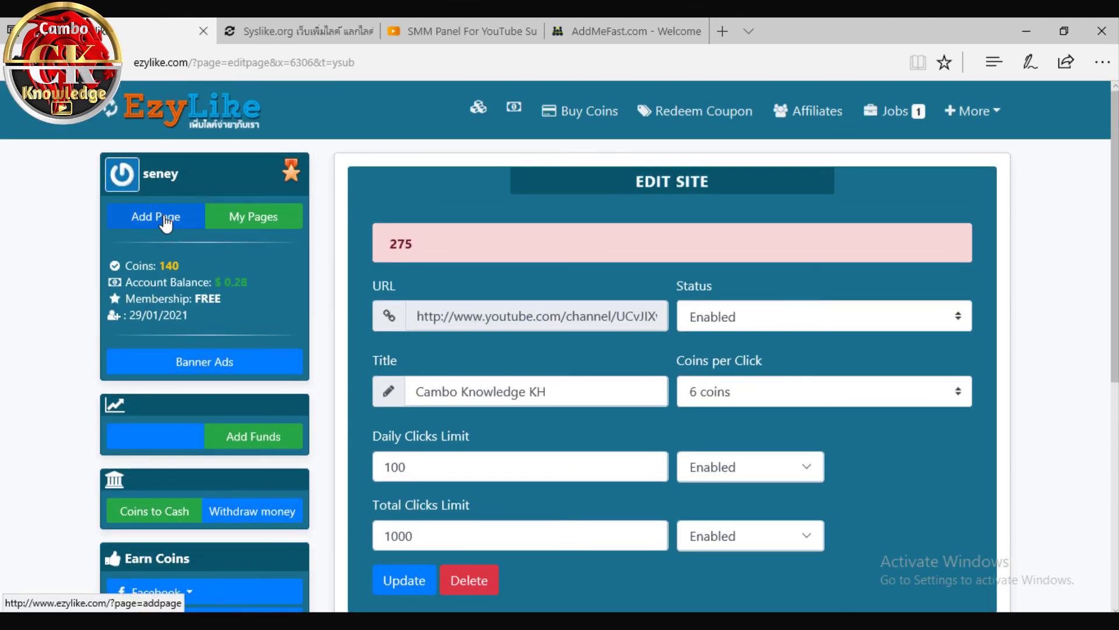
# Go to the empty Add Page form and scroll over it
pyautogui.click(166, 224)
pyautogui.scroll(-3, 199, 399)
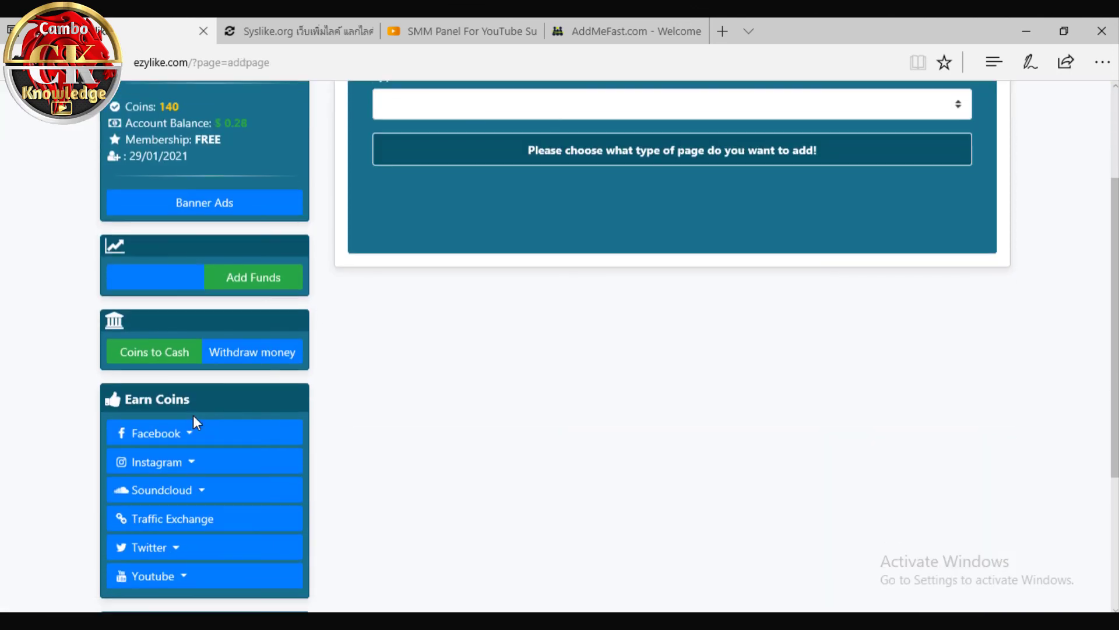
pyautogui.scroll(3, 194, 449)
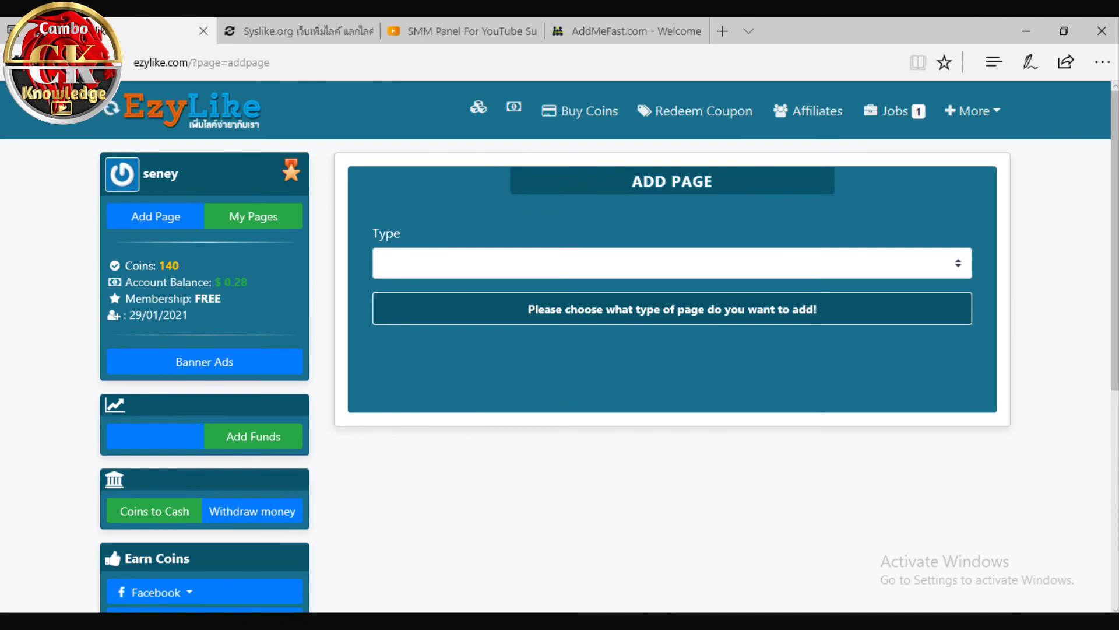